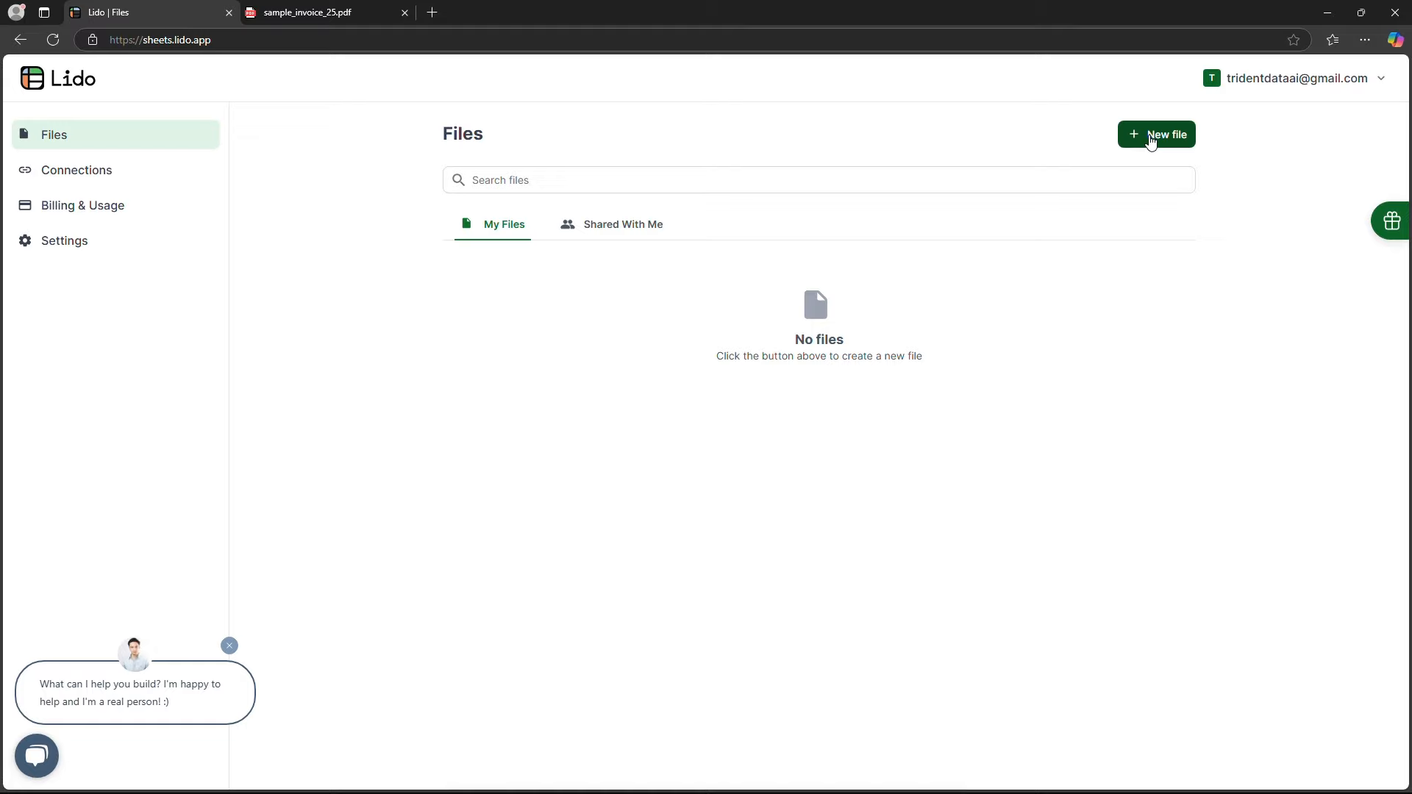
# - Create a new file and open the PDF Data Extractor for it
pyautogui.click(1151, 141)
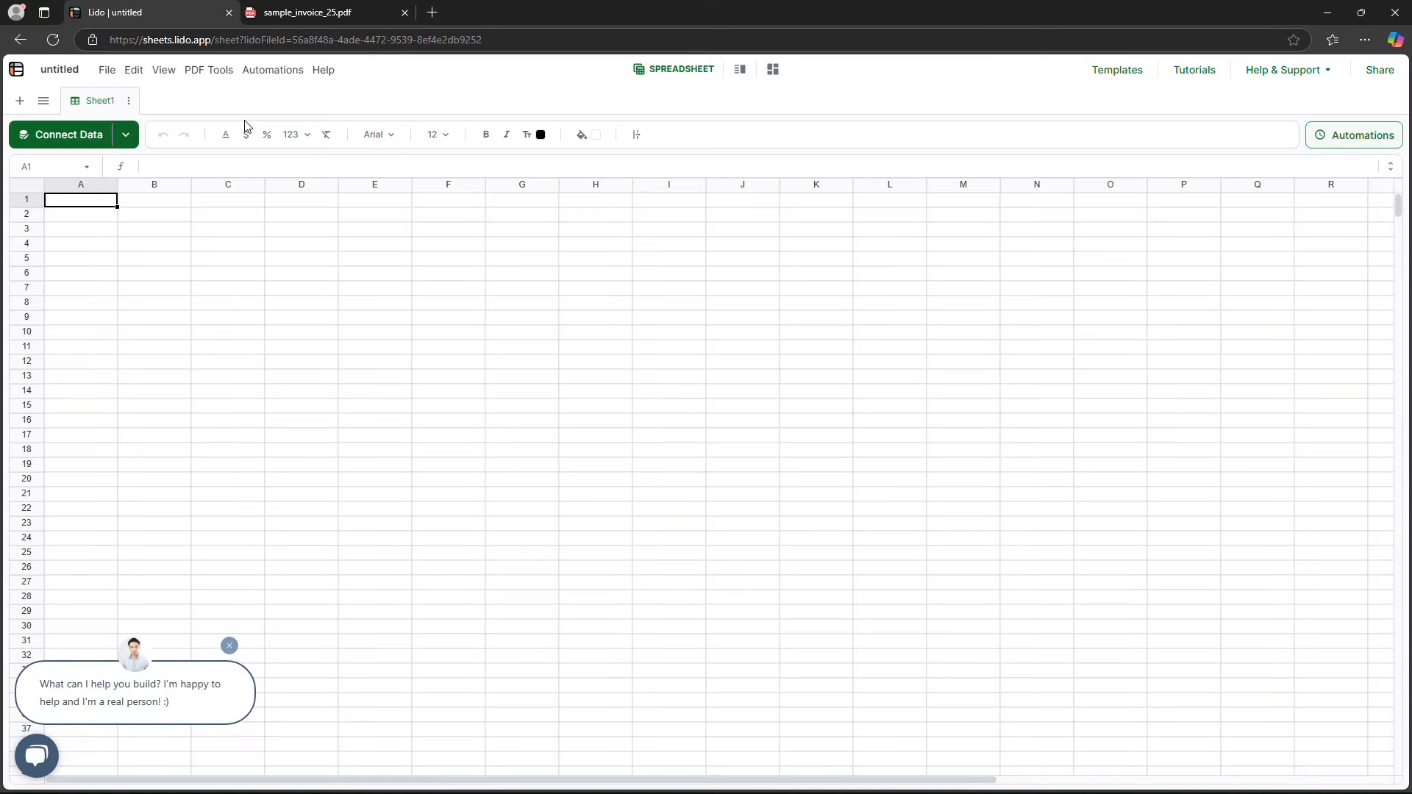
pyautogui.click(209, 74)
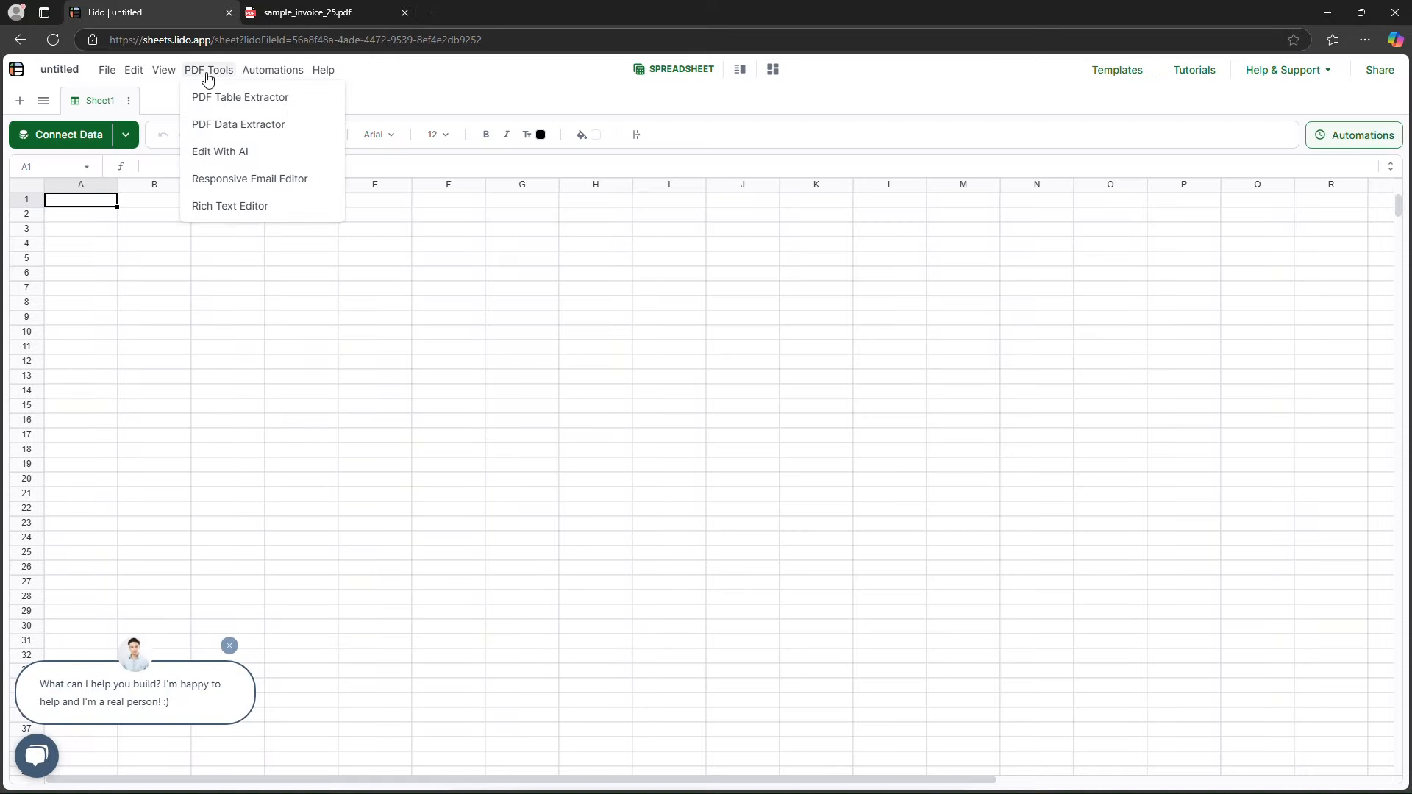
pyautogui.click(228, 125)
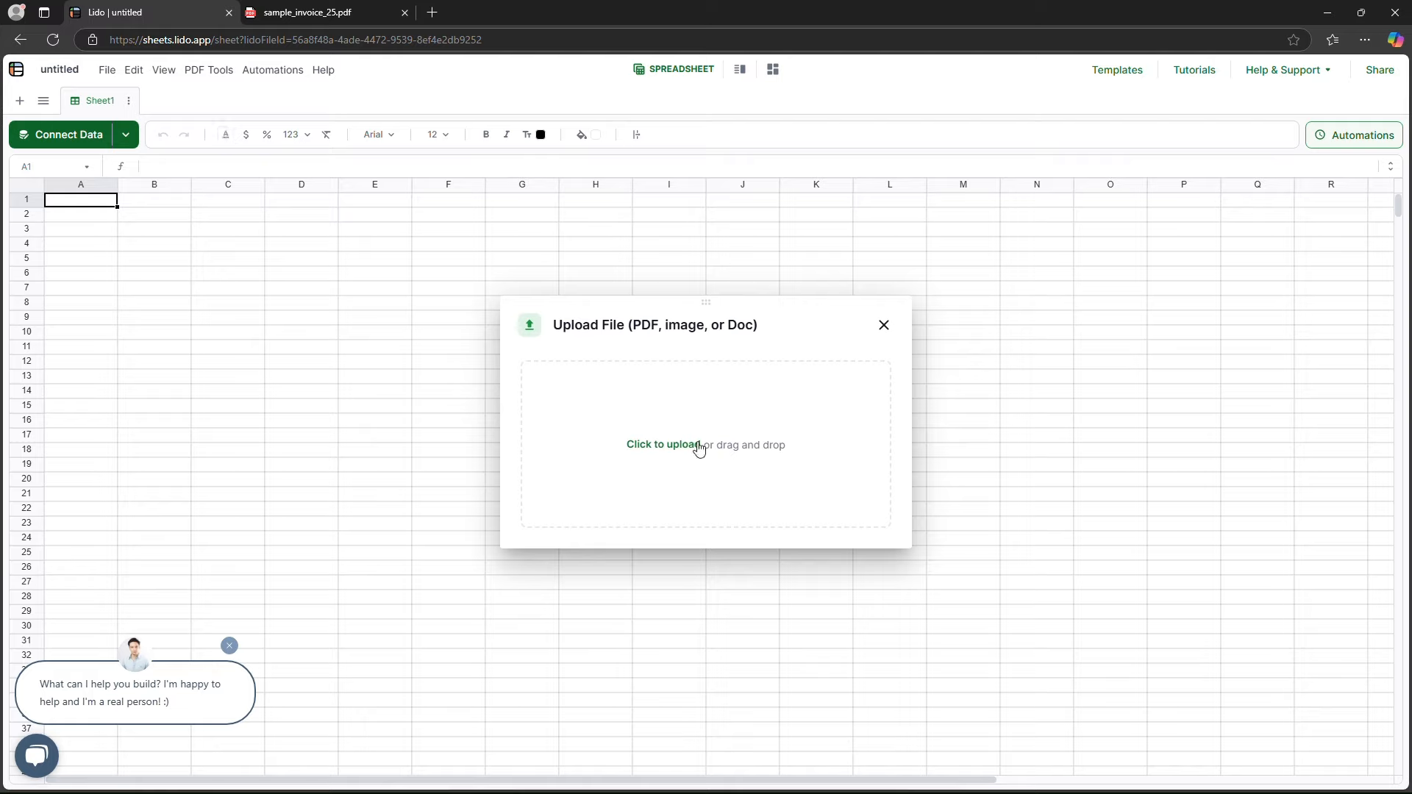
# - Examine the Summary of Charges table in sample_invoice_25.pdf, including its column headings, line items and total rows
pyautogui.click(320, 13)
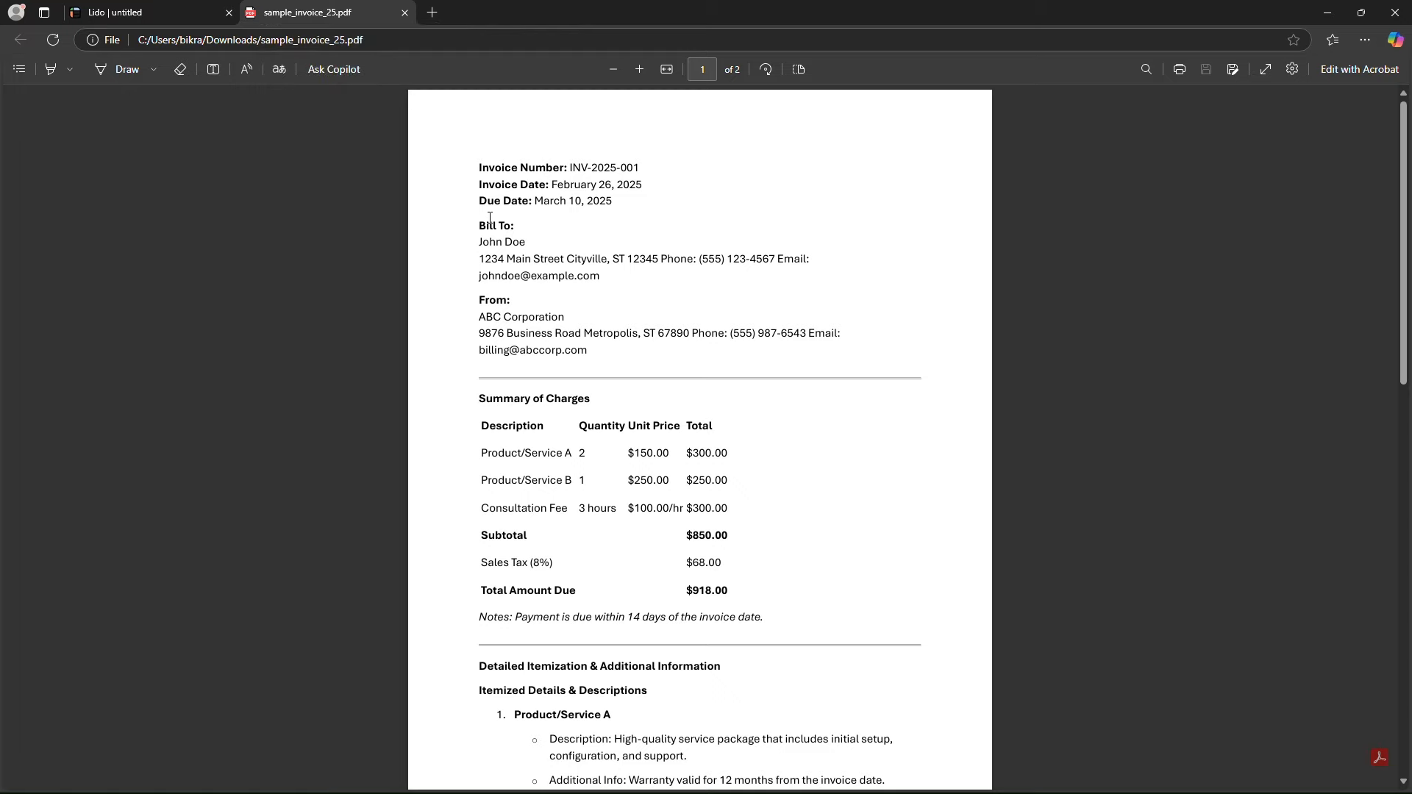
pyautogui.scroll(-1, 489, 217)
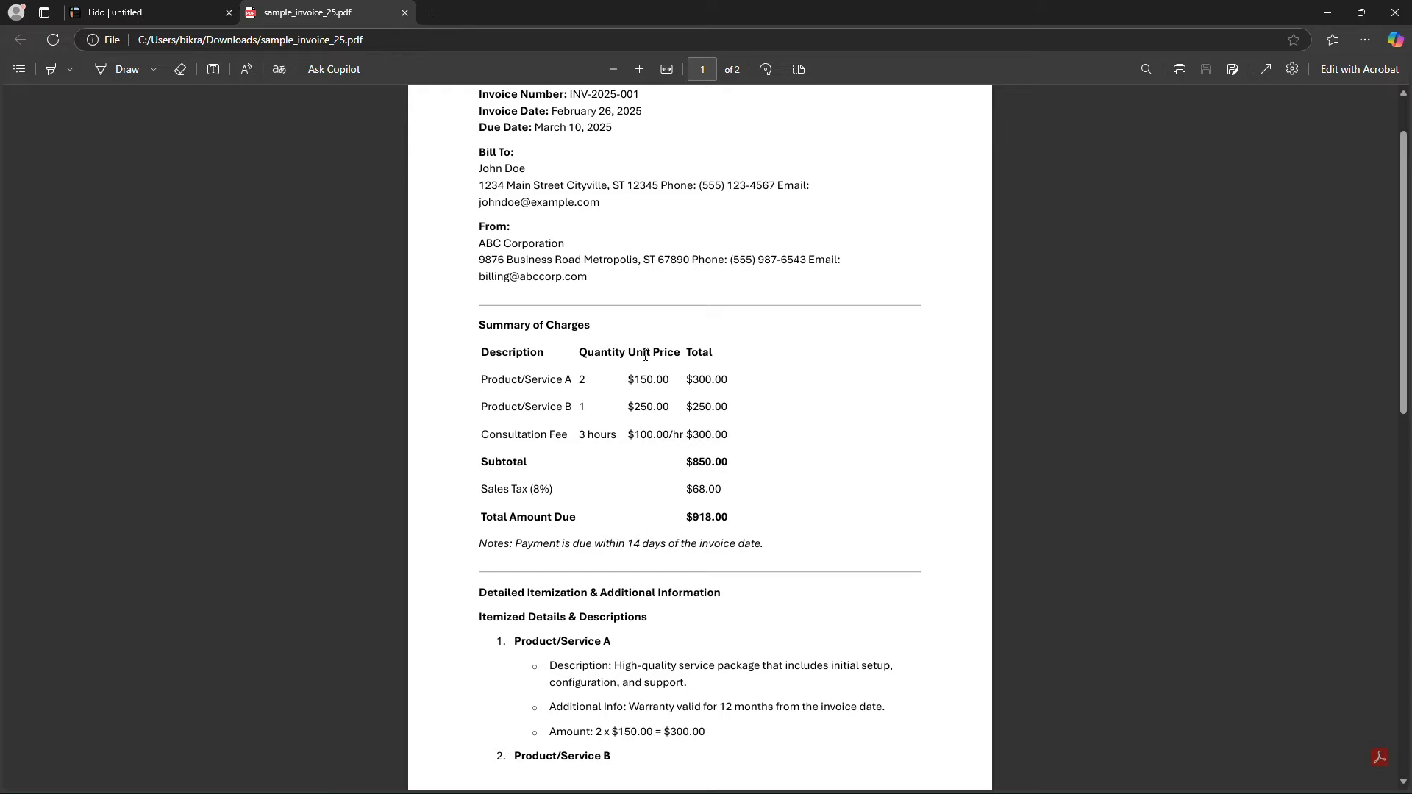
pyautogui.moveTo(484, 353); pyautogui.dragTo(712, 356)
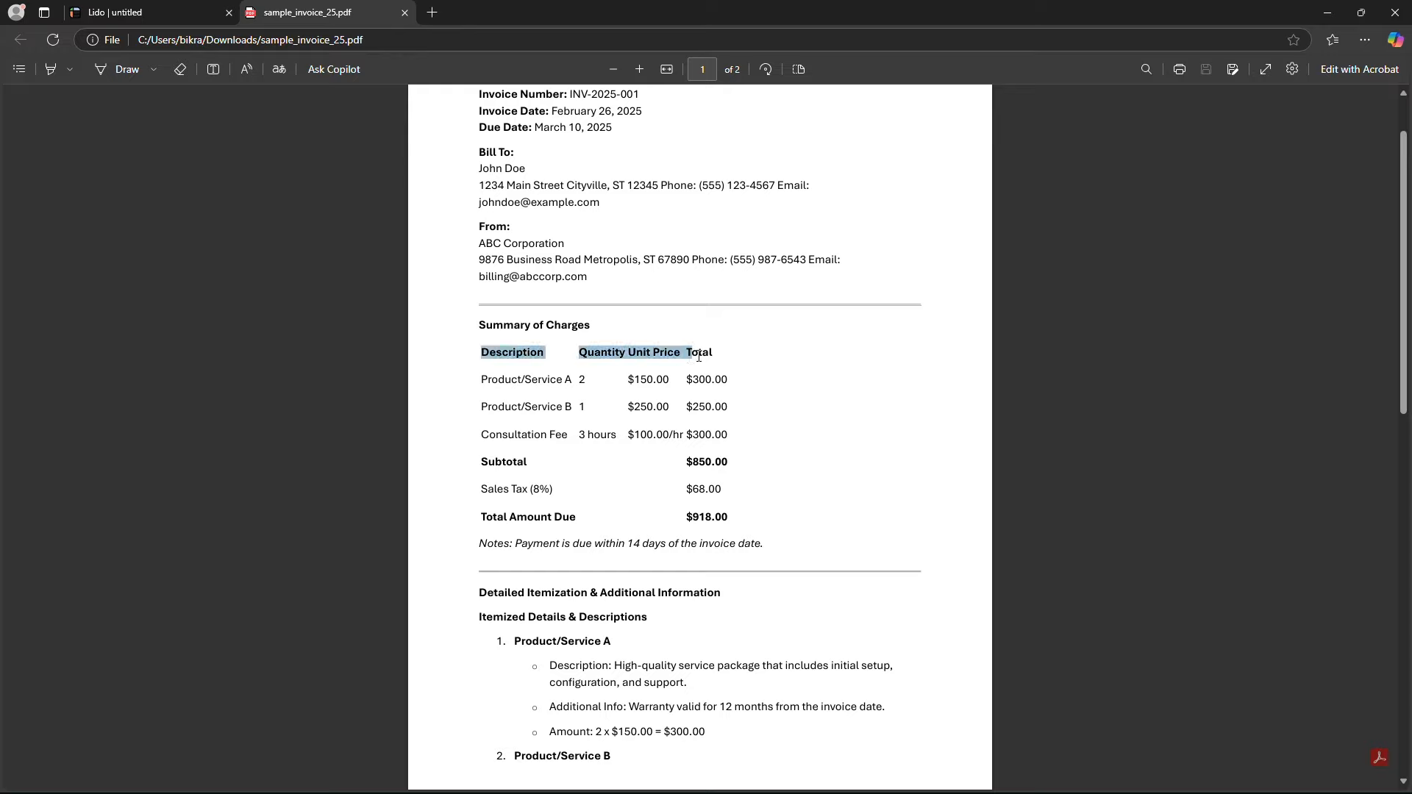
pyautogui.click(485, 386)
pyautogui.moveTo(483, 380); pyautogui.dragTo(752, 442)
pyautogui.click(646, 457)
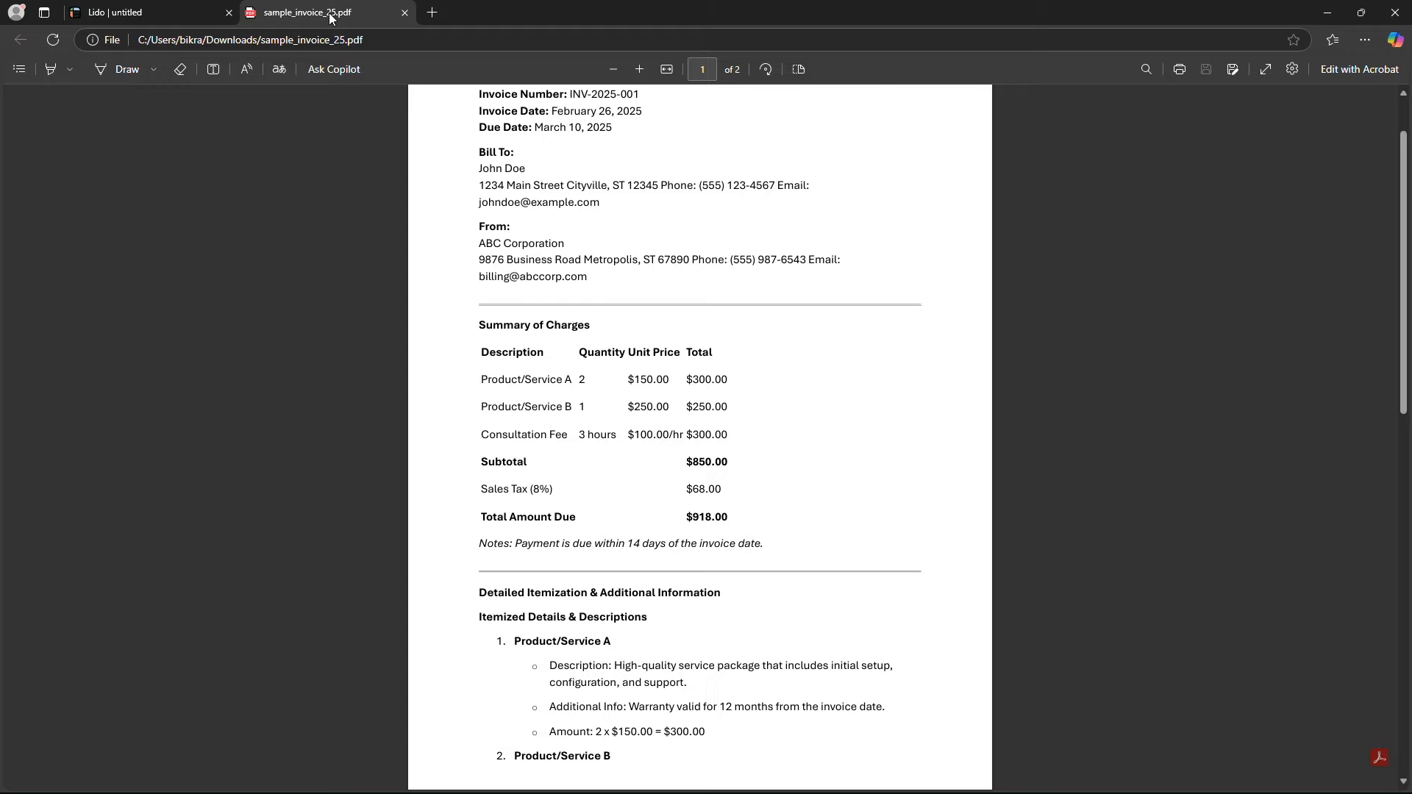
pyautogui.moveTo(482, 462); pyautogui.dragTo(727, 517)
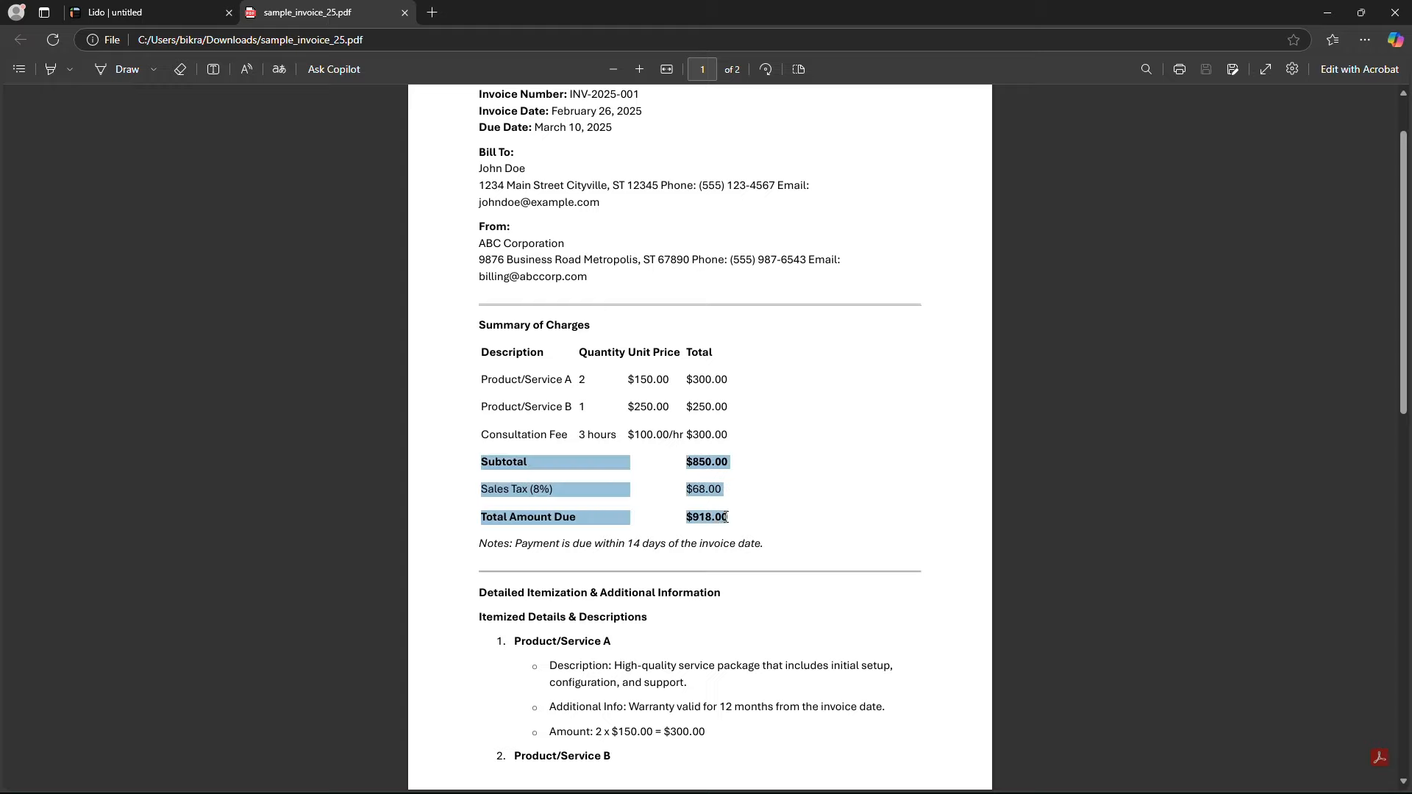
pyautogui.click(337, 278)
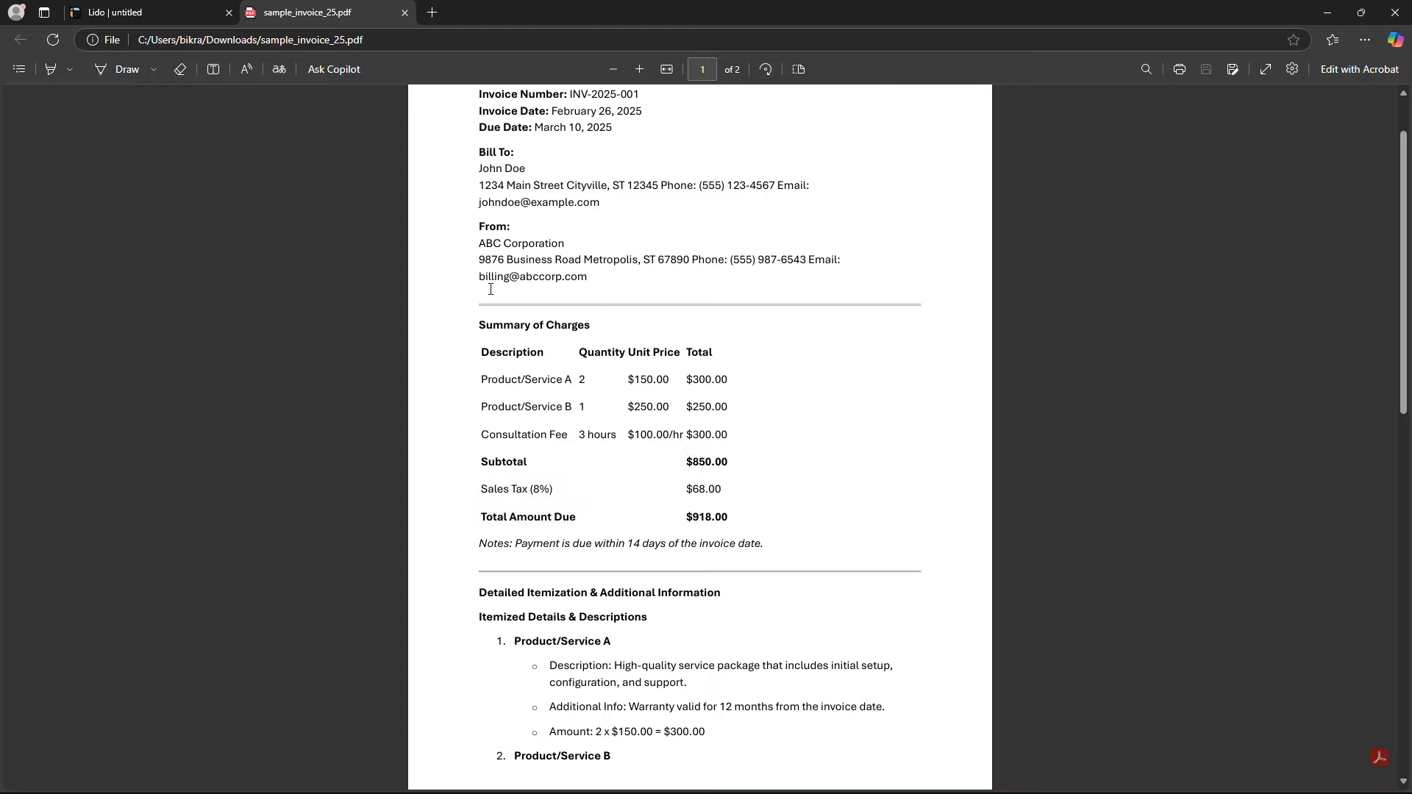
# - Upload sample_invoice_25.pdf to the extractor and remove the Invoice Date and Invoice Number columns
pyautogui.click(156, 10)
pyautogui.click(624, 416)
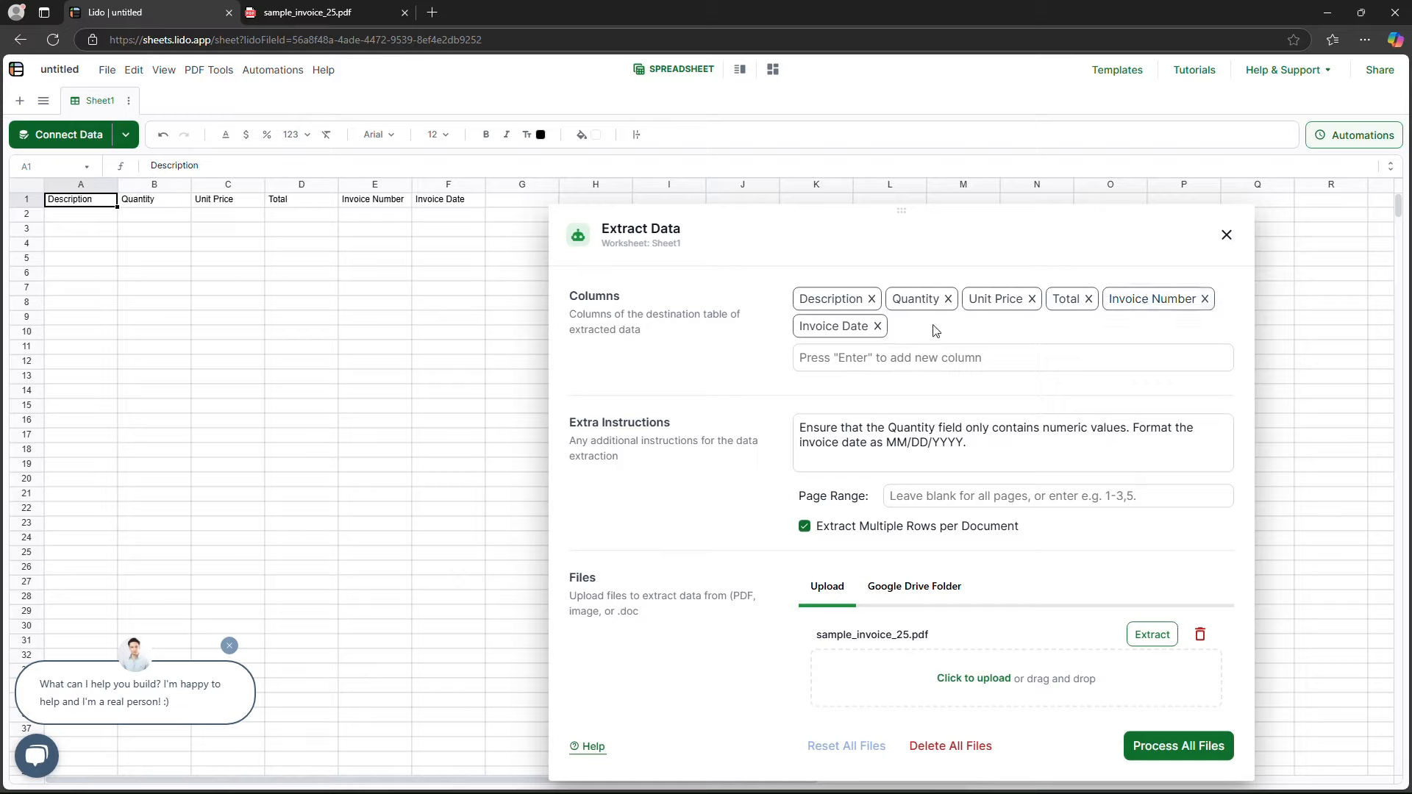
pyautogui.click(881, 329)
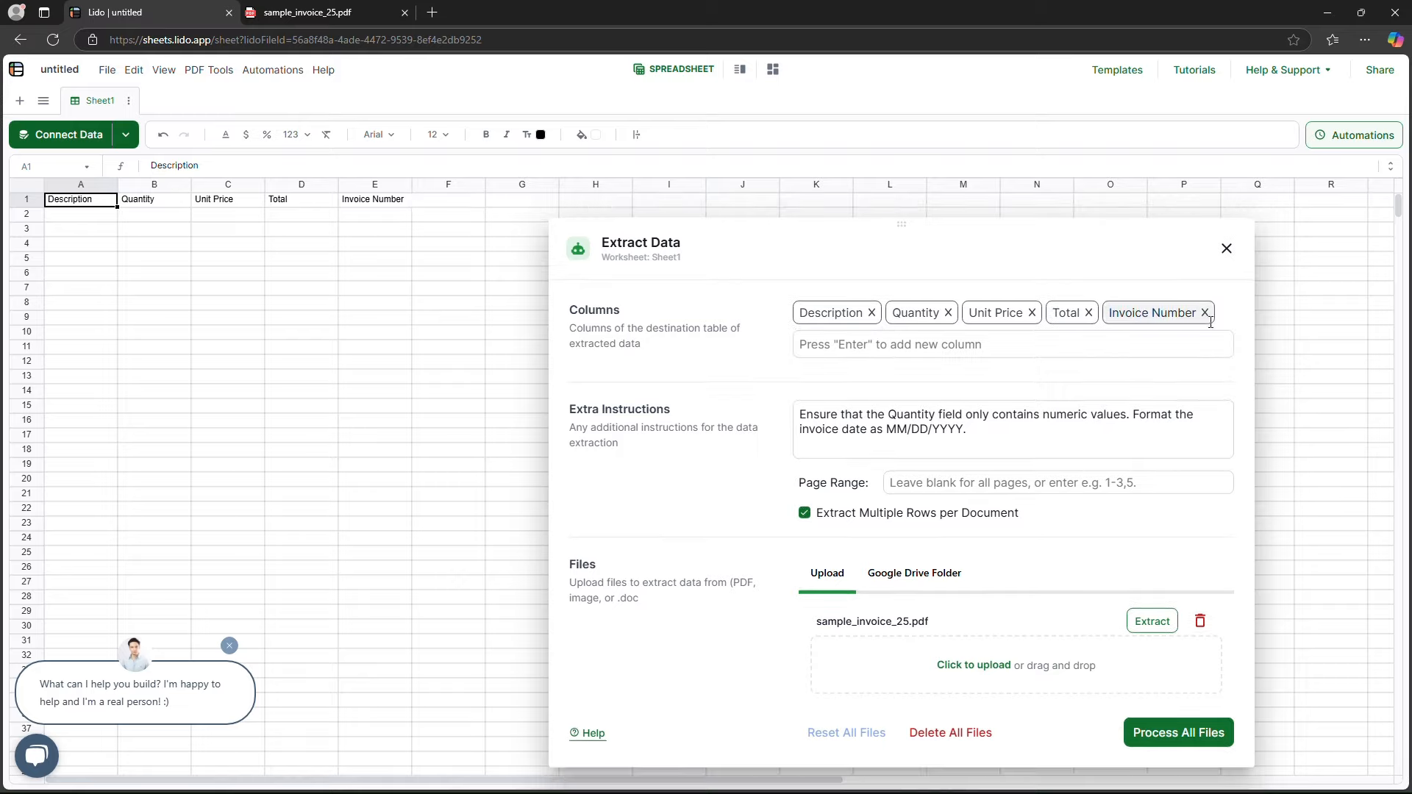
pyautogui.click(1206, 316)
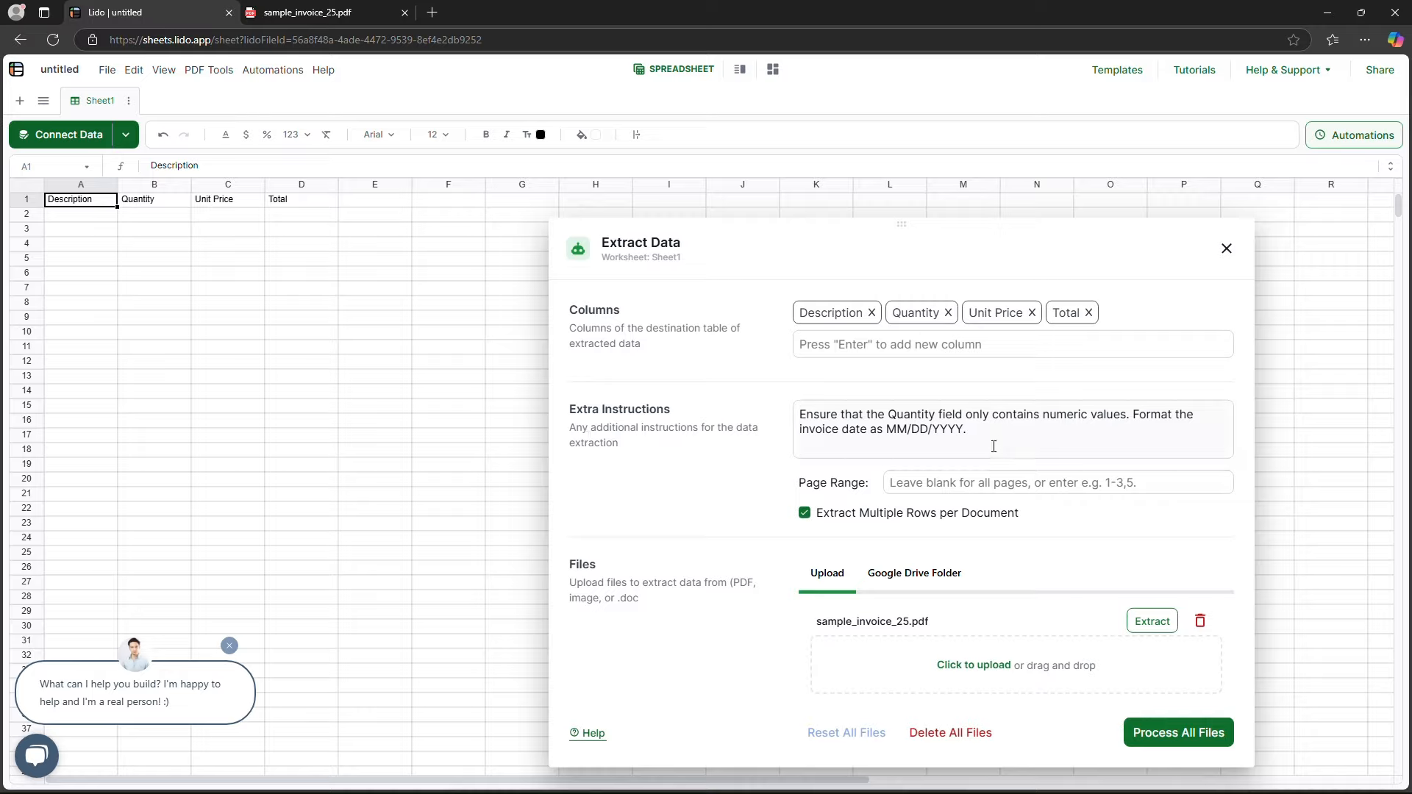
# - Replace the invoice date instruction with "The Unit Price and Total column should have only numerical values no currency symbols."
pyautogui.click(1136, 414)
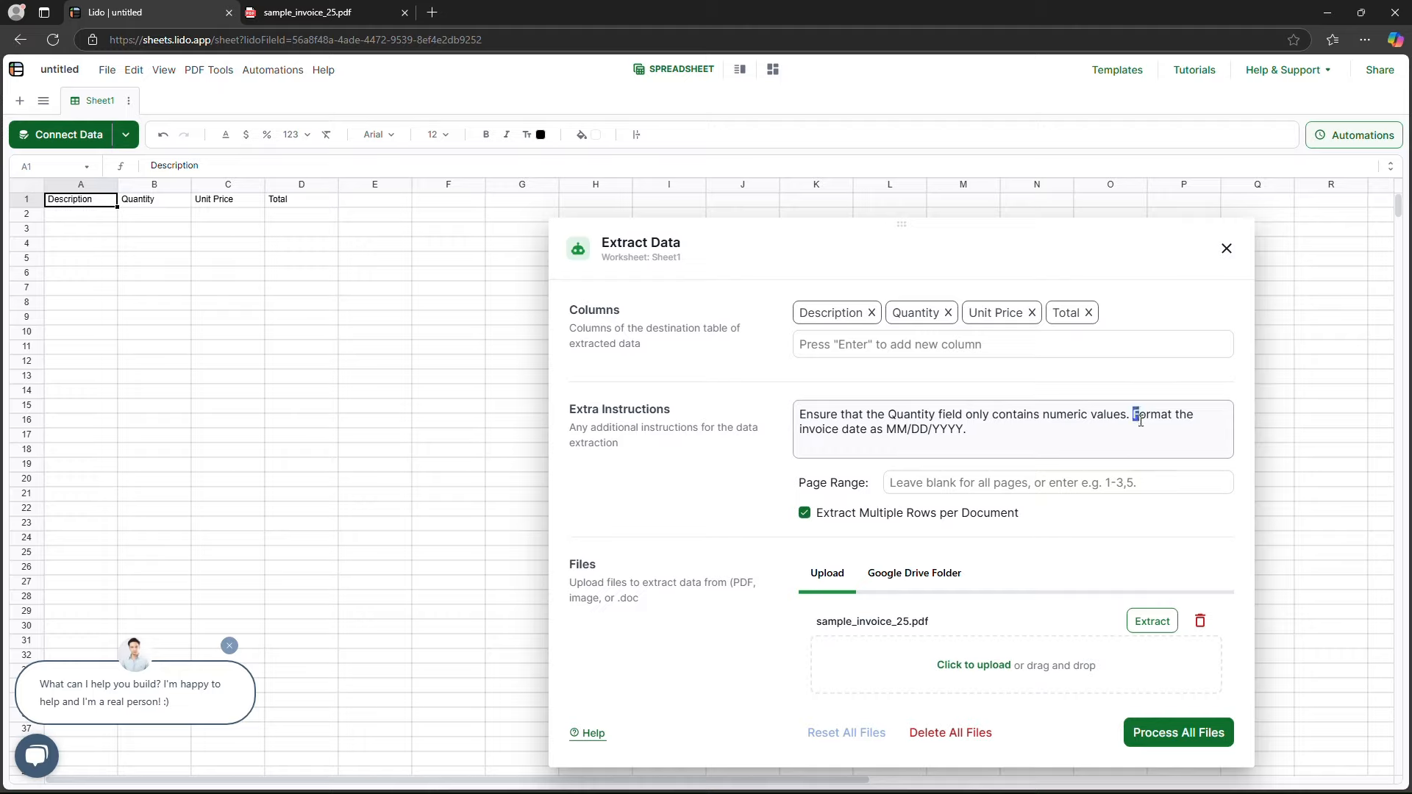
pyautogui.moveTo(1133, 414); pyautogui.dragTo(1145, 427)
pyautogui.press('BackSpace')
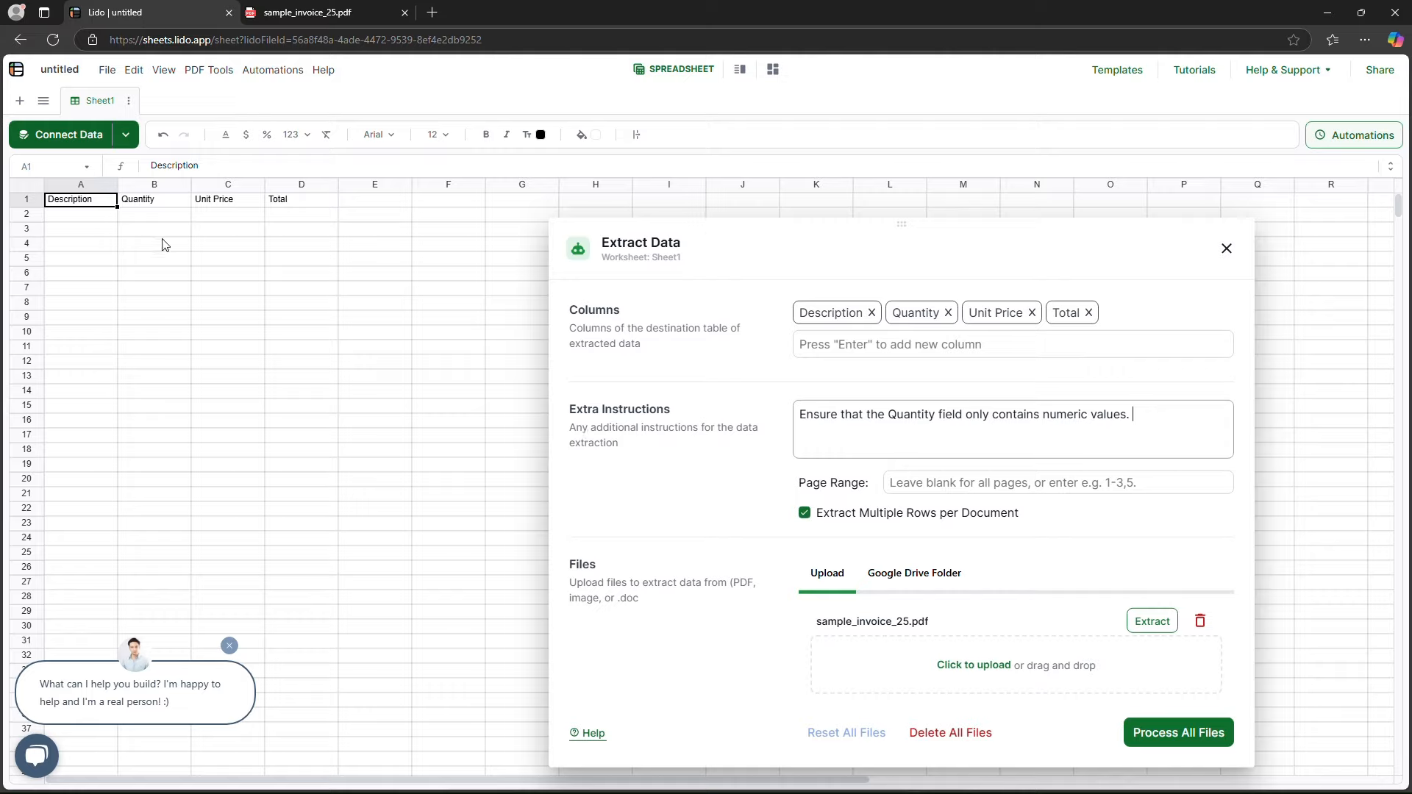
pyautogui.click(1124, 408)
pyautogui.write('The Unit Price and Total column s')
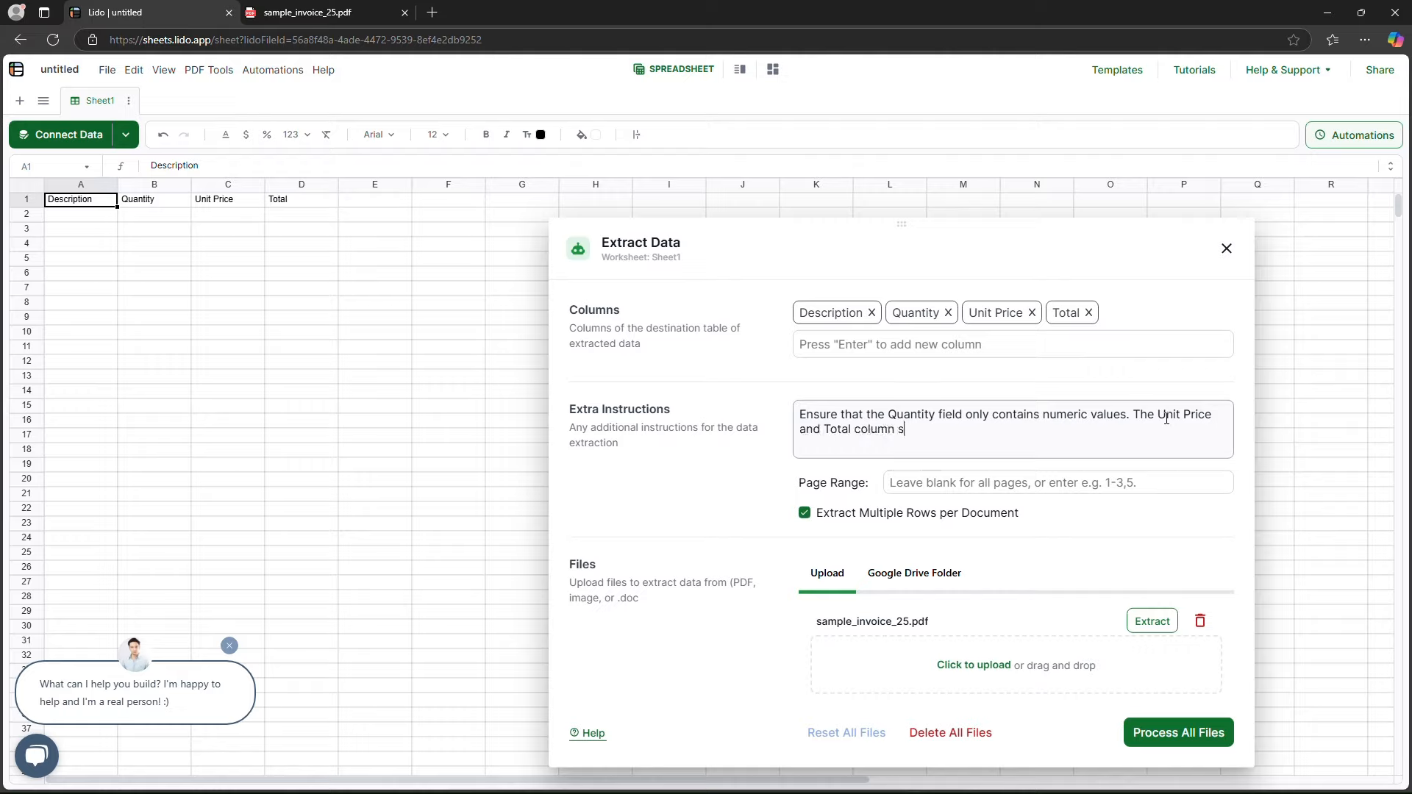
pyautogui.write('hould have only numerica')
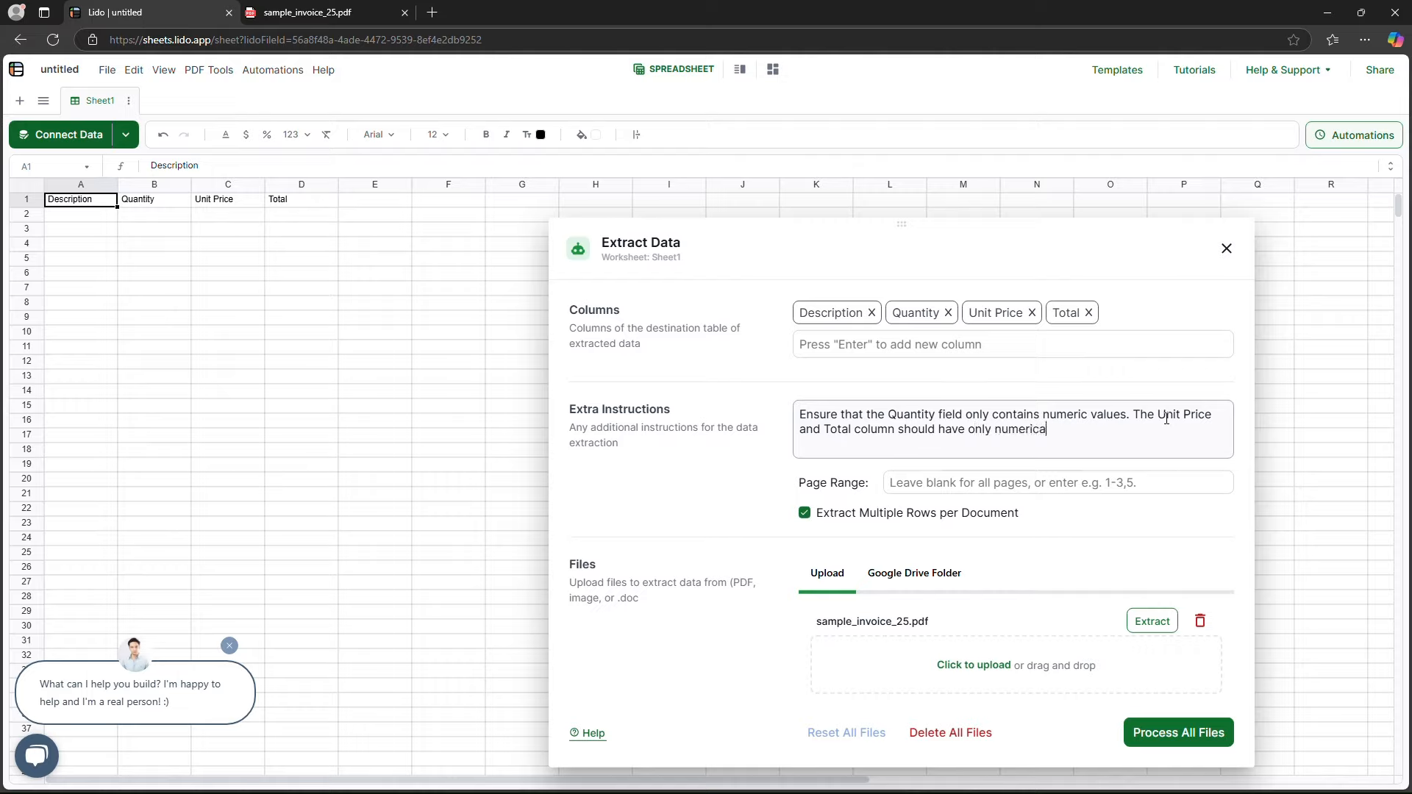
pyautogui.write('l values no currency symbol')
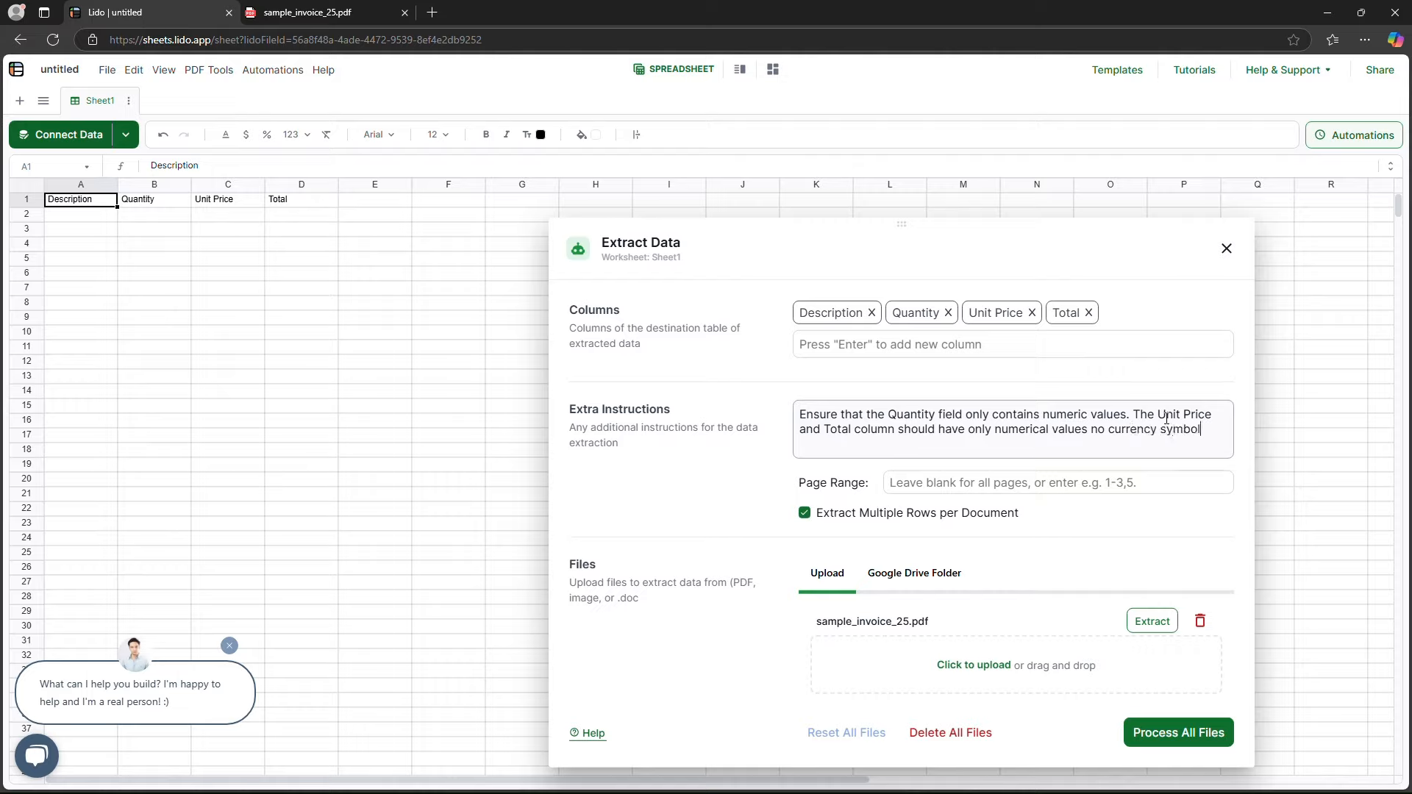
pyautogui.write('s.')
# - Append "Please add" to the extra instructions, followed by the Subtotal, Sales Tax (8%) and Total Amount Due labels copied from the invoice
pyautogui.click(335, 15)
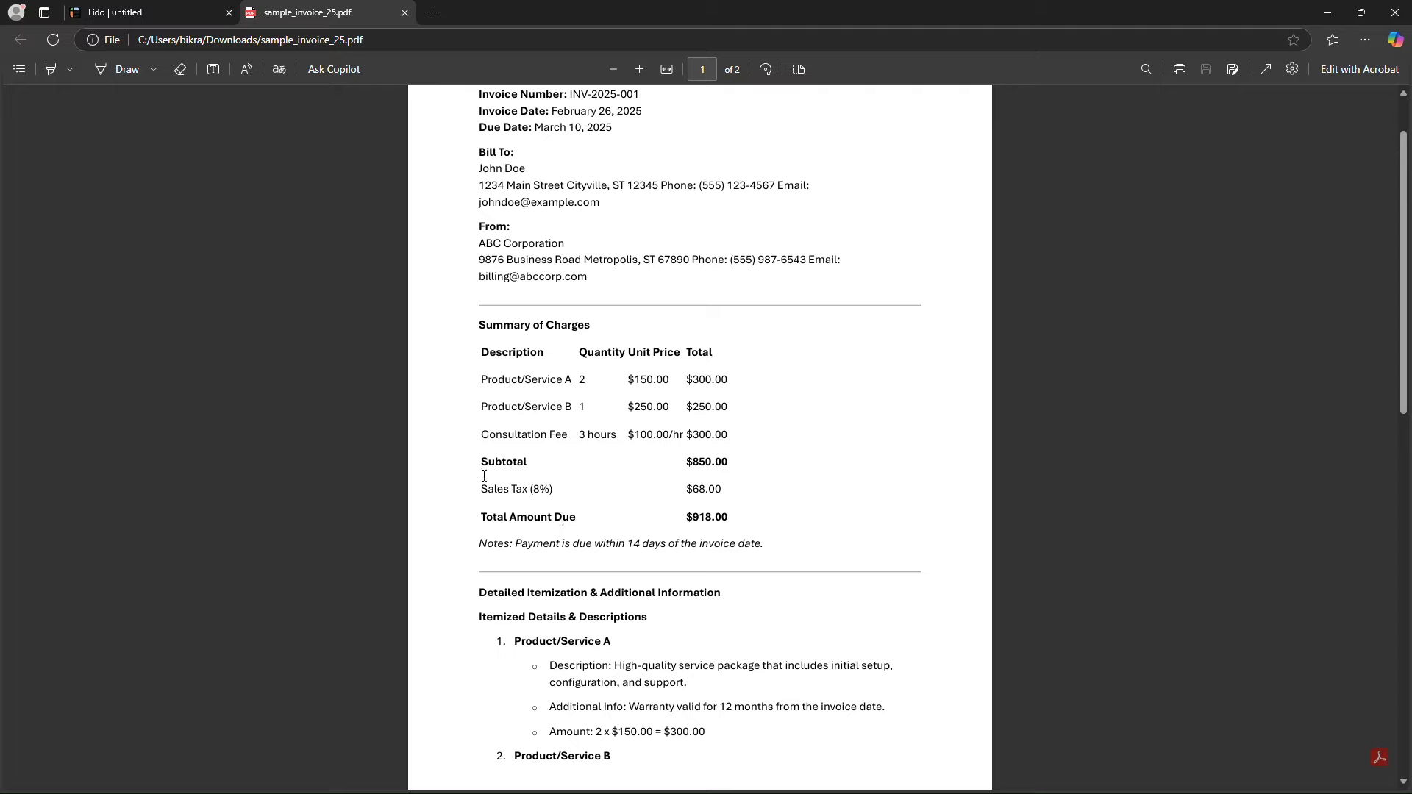
pyautogui.moveTo(479, 351); pyautogui.dragTo(766, 440)
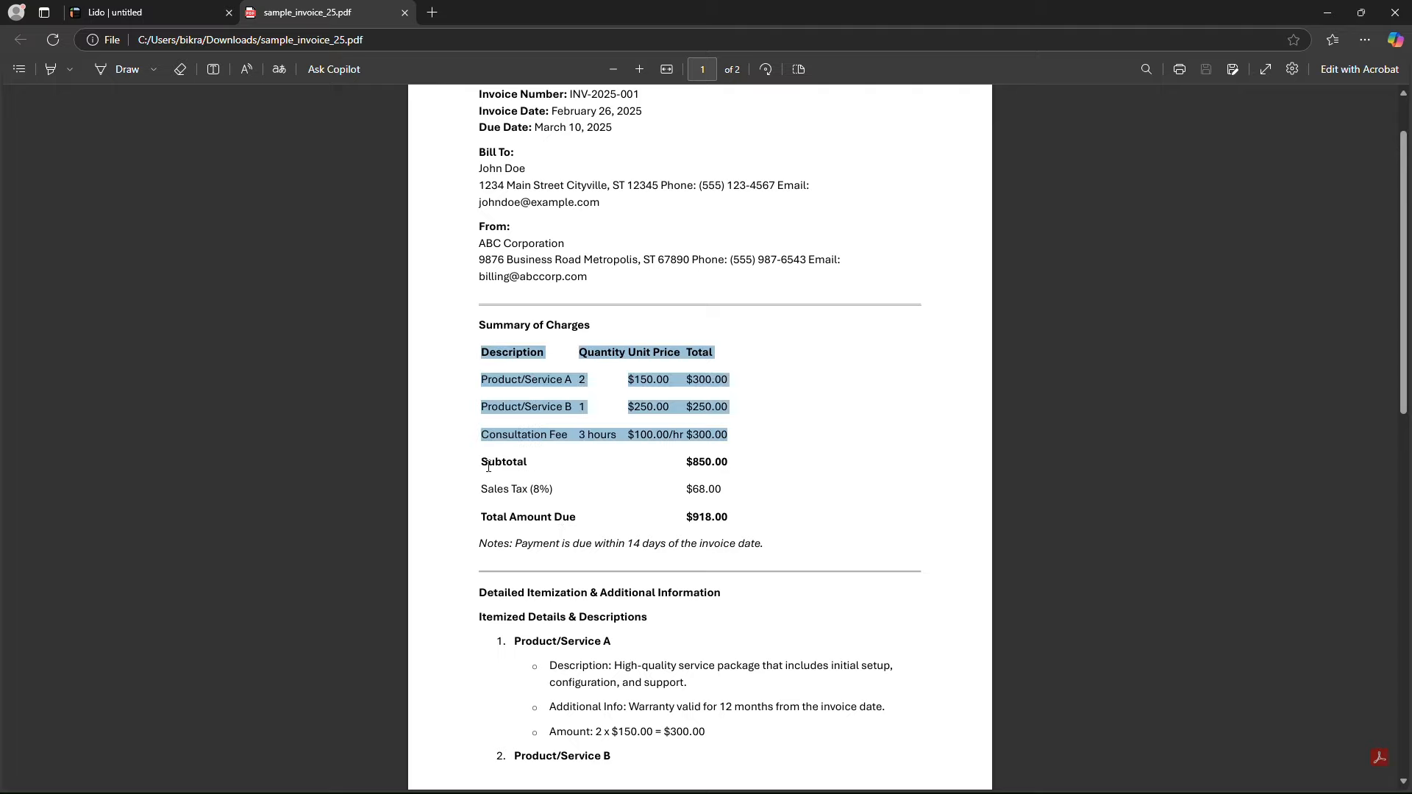
pyautogui.moveTo(482, 464); pyautogui.dragTo(573, 512)
pyautogui.hotkey('ctrl', 'c')
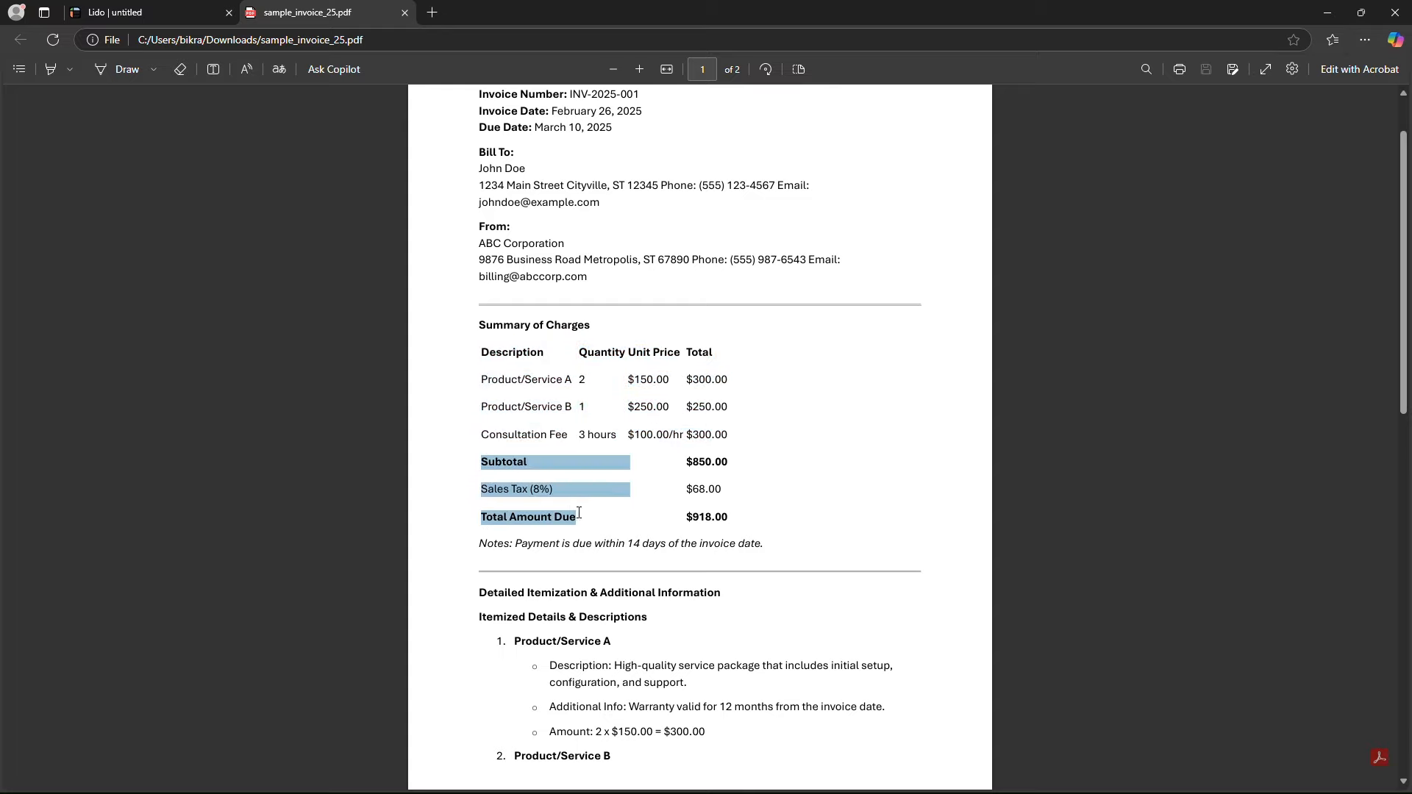
pyautogui.click(171, 14)
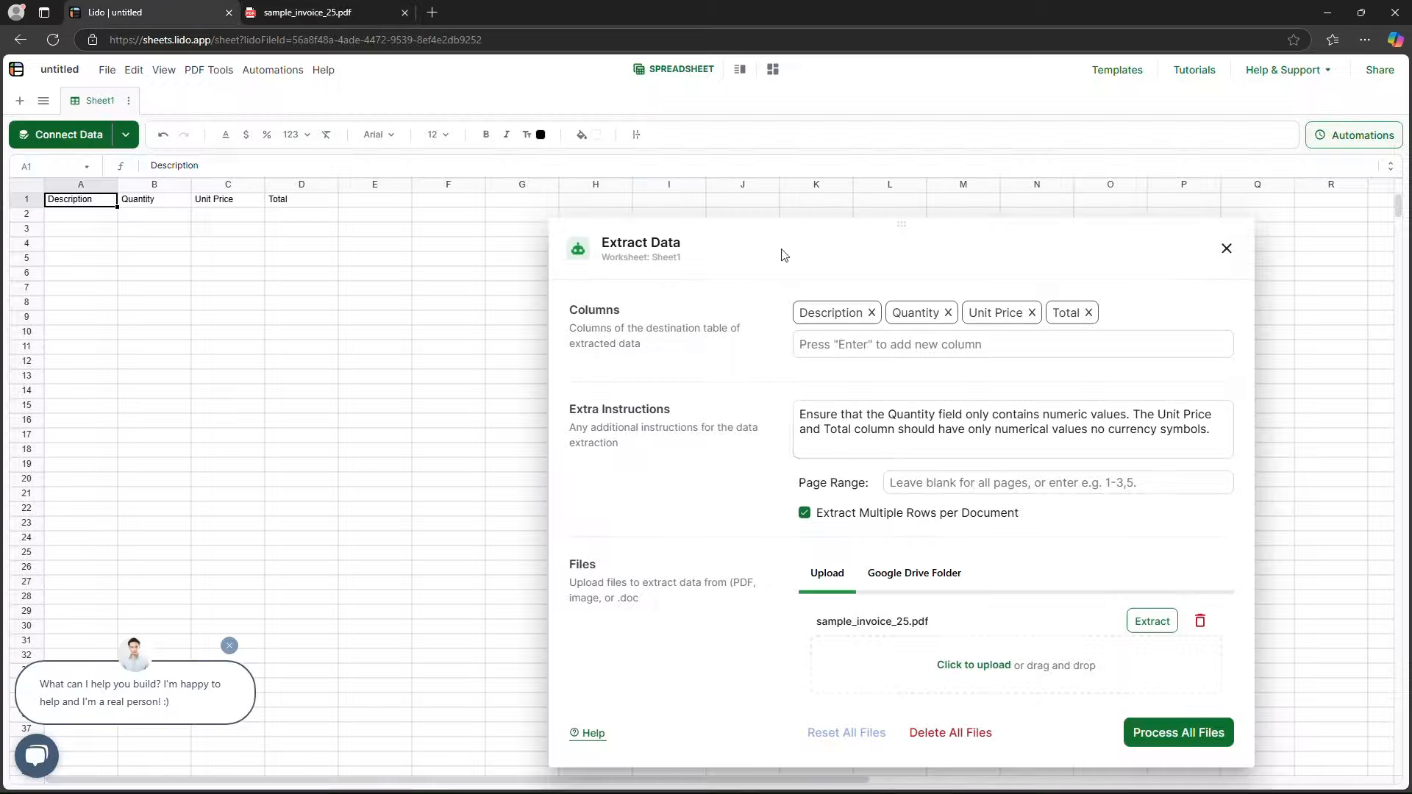
pyautogui.click(1214, 439)
pyautogui.write('Please ')
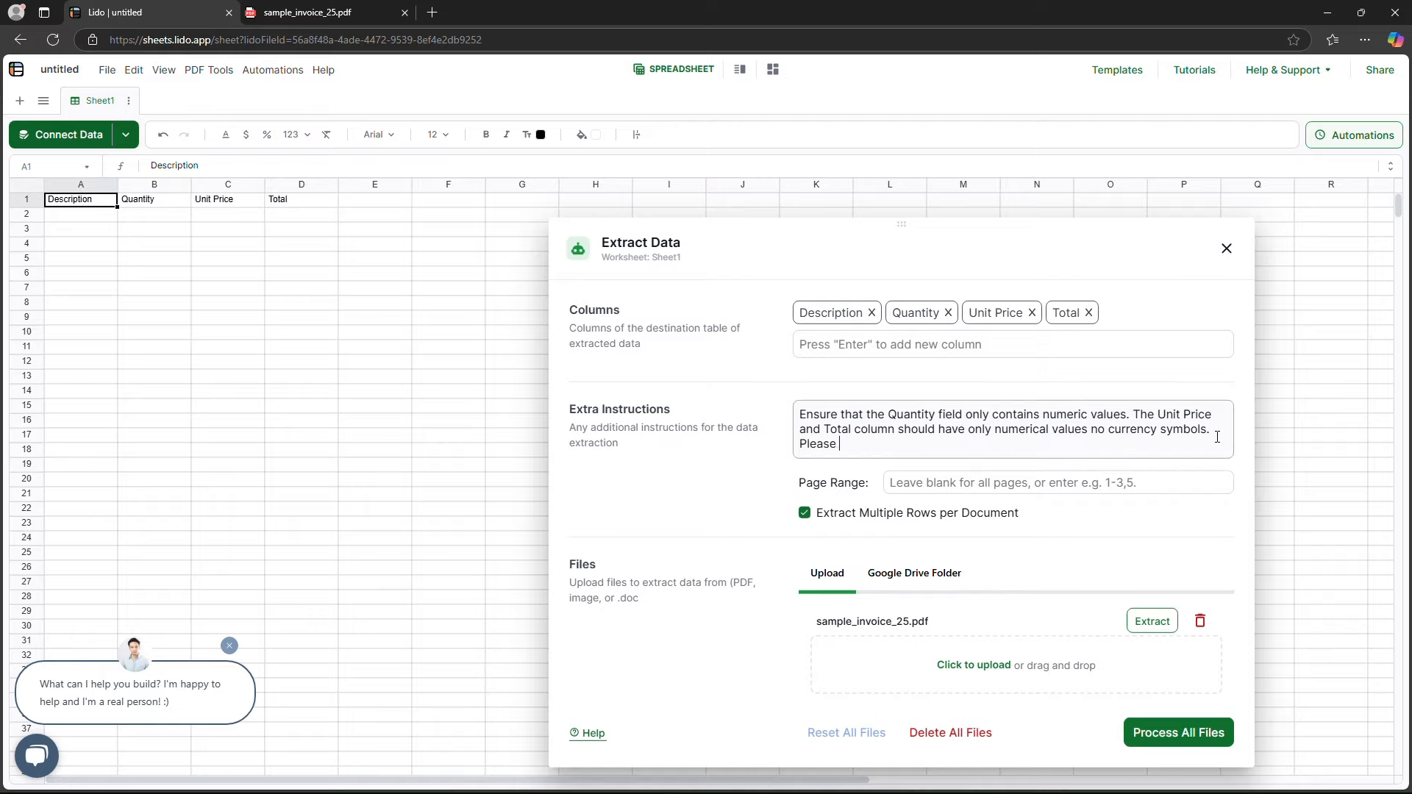
pyautogui.write('add')
pyautogui.hotkey('ctrl', 'v')
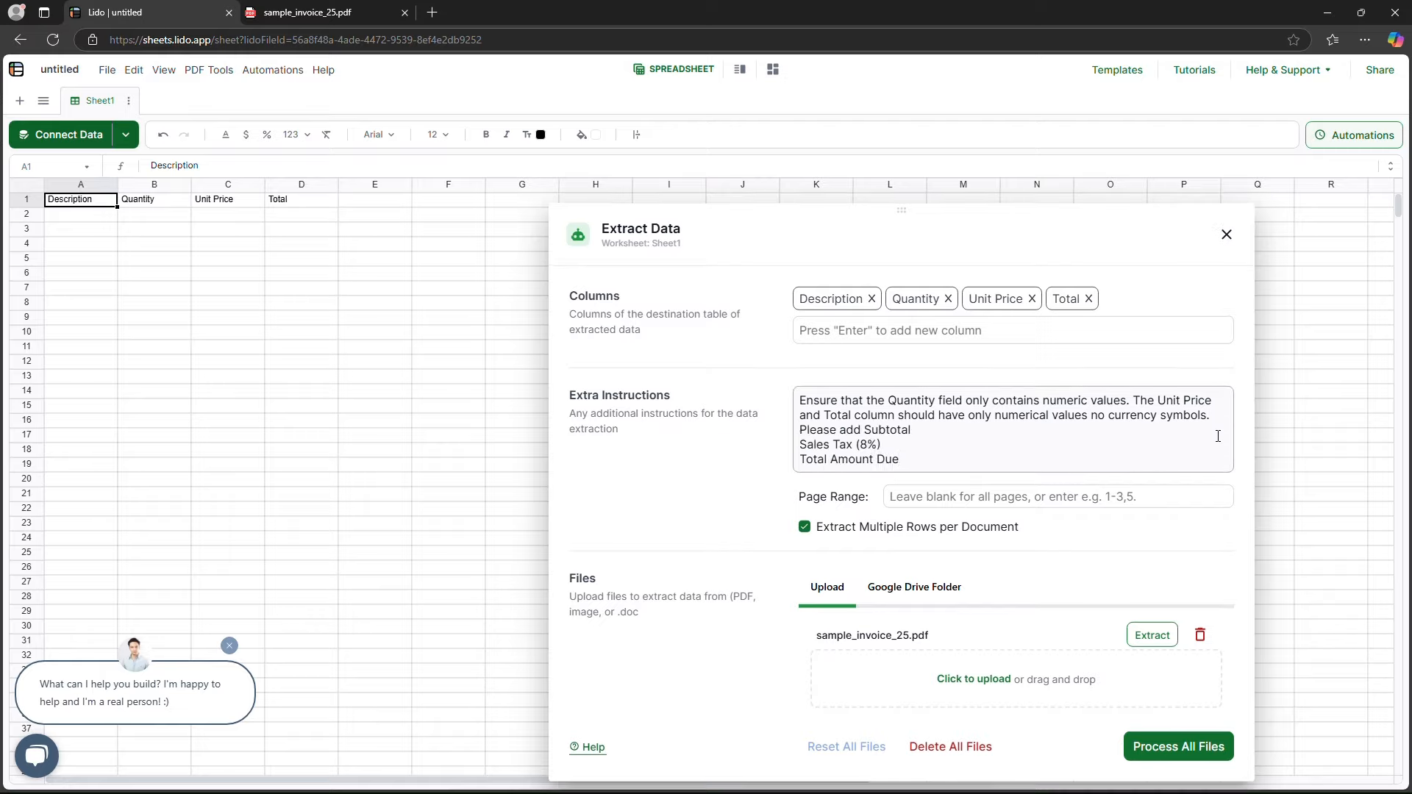
# - Join the pasted labels with a comma and "and", append "at the bottom of the table data extracted.", and process all files
pyautogui.press('BackSpace')
pyautogui.press('Delete')
pyautogui.press('BackSpace')
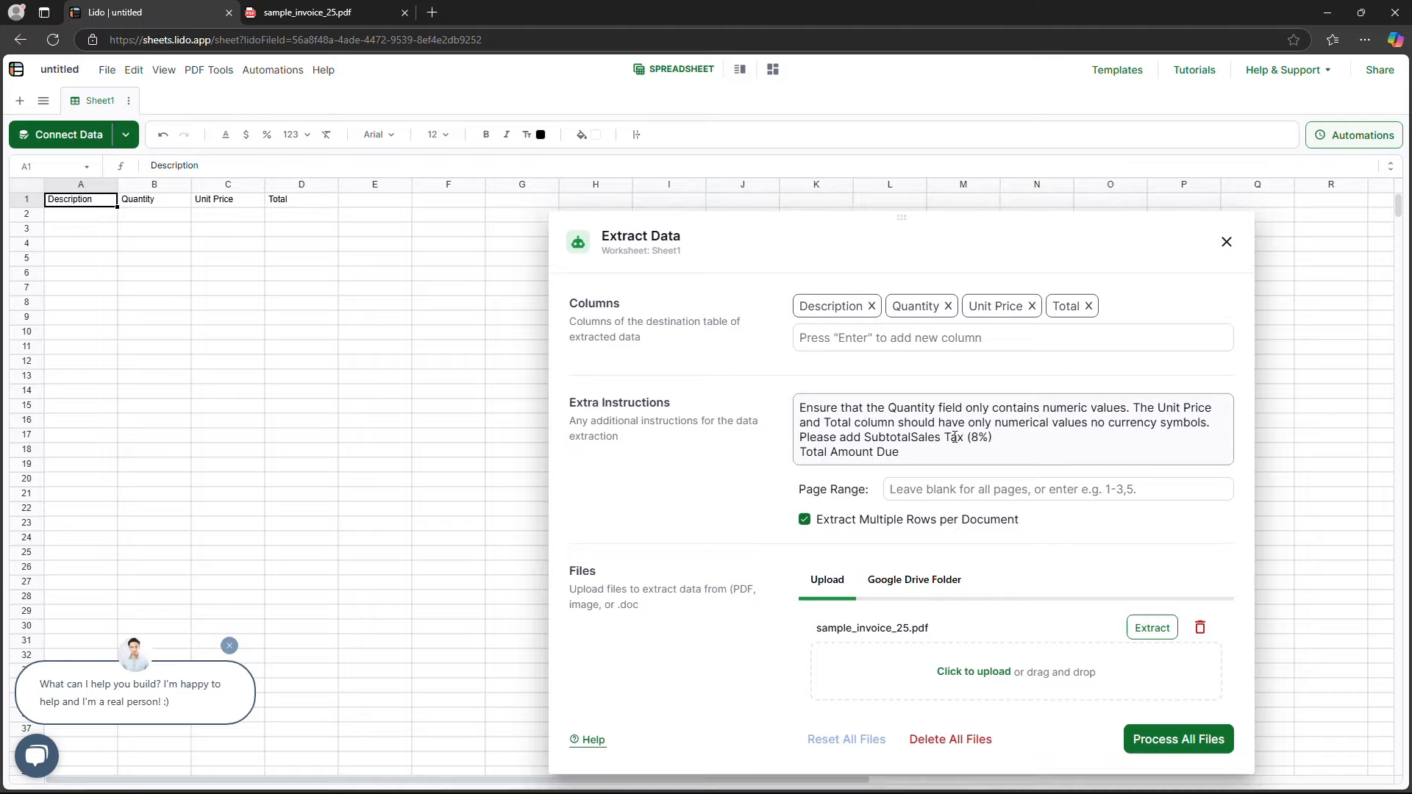
pyautogui.write(',')
pyautogui.click(1007, 442)
pyautogui.write('and')
pyautogui.press('Delete')
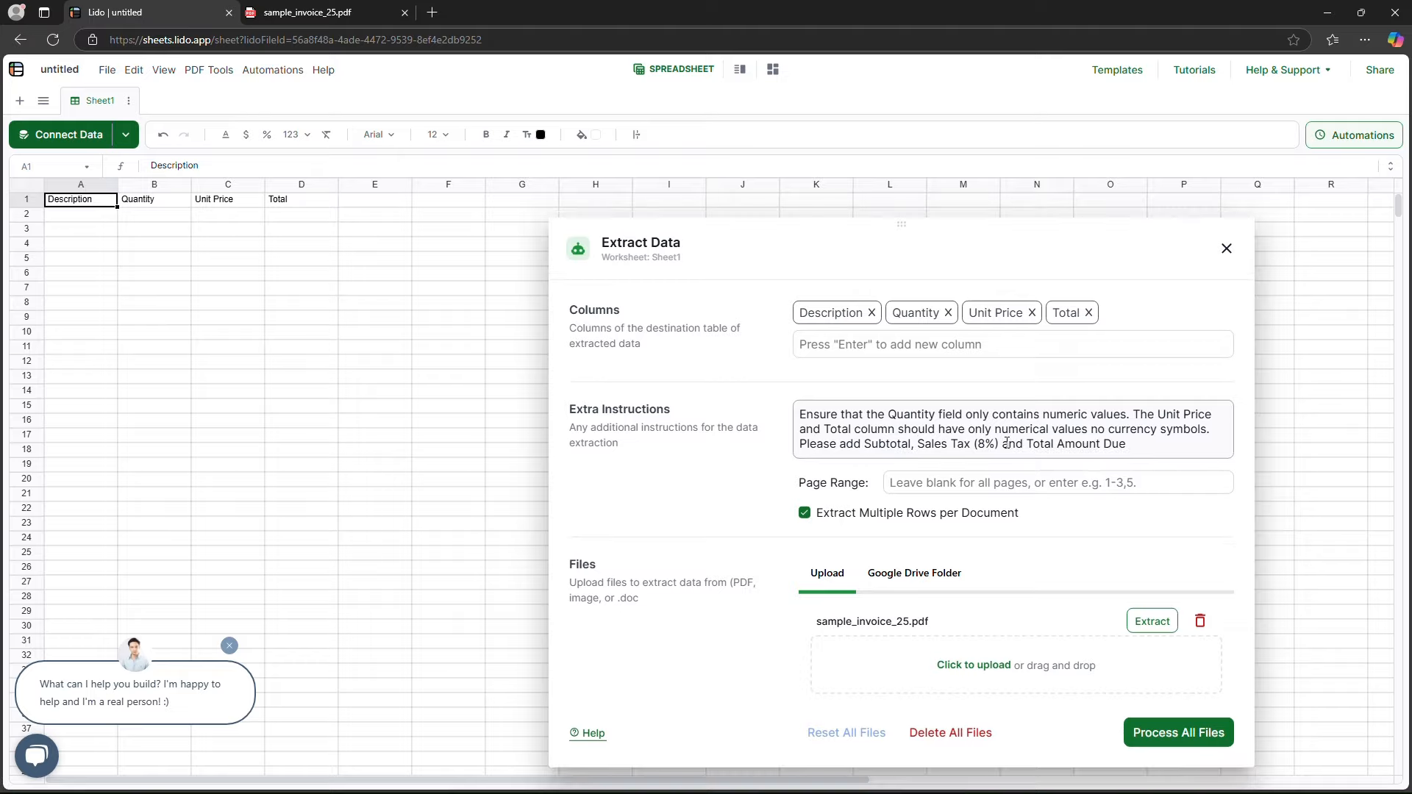
pyautogui.click(1132, 448)
pyautogui.write('at the bottom of the t')
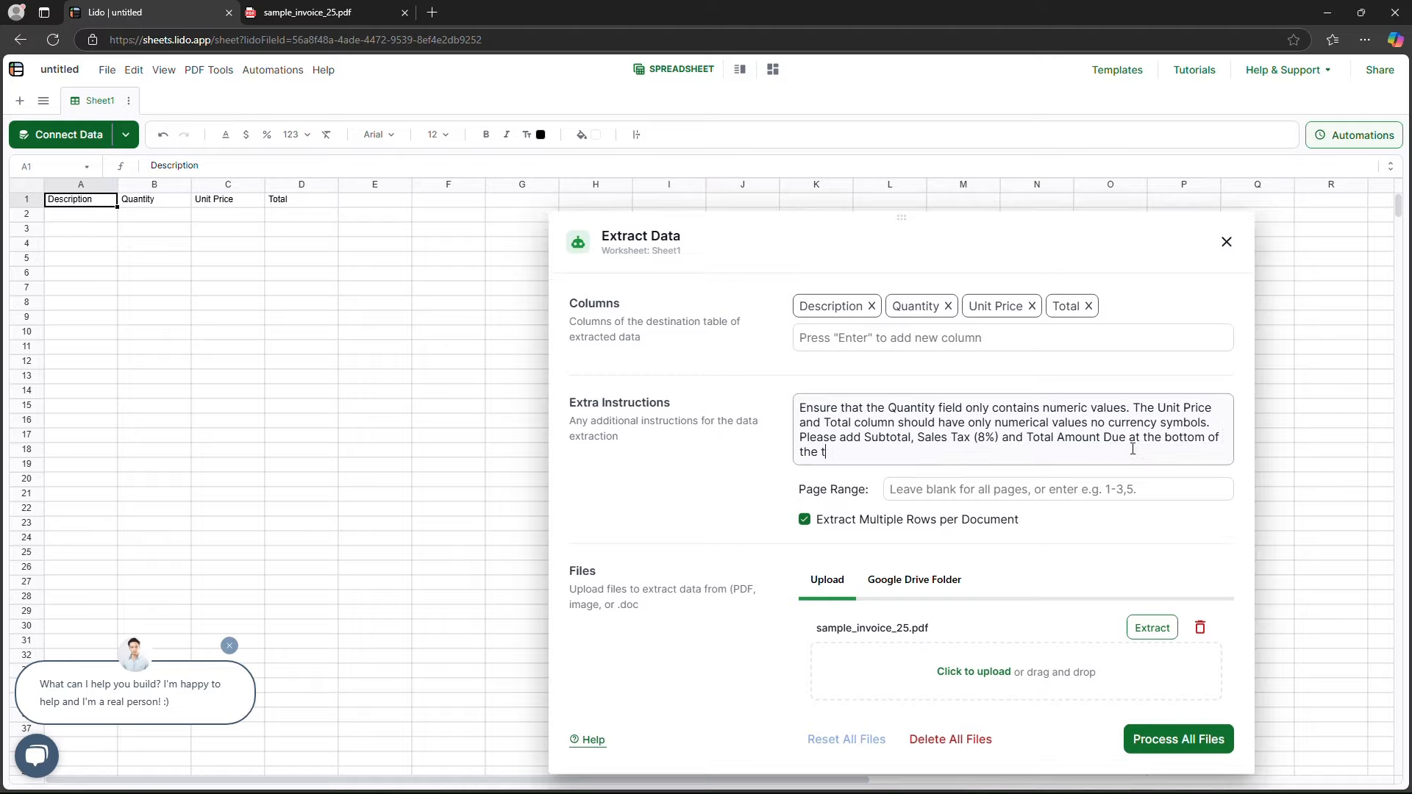
pyautogui.write('able data extracted.')
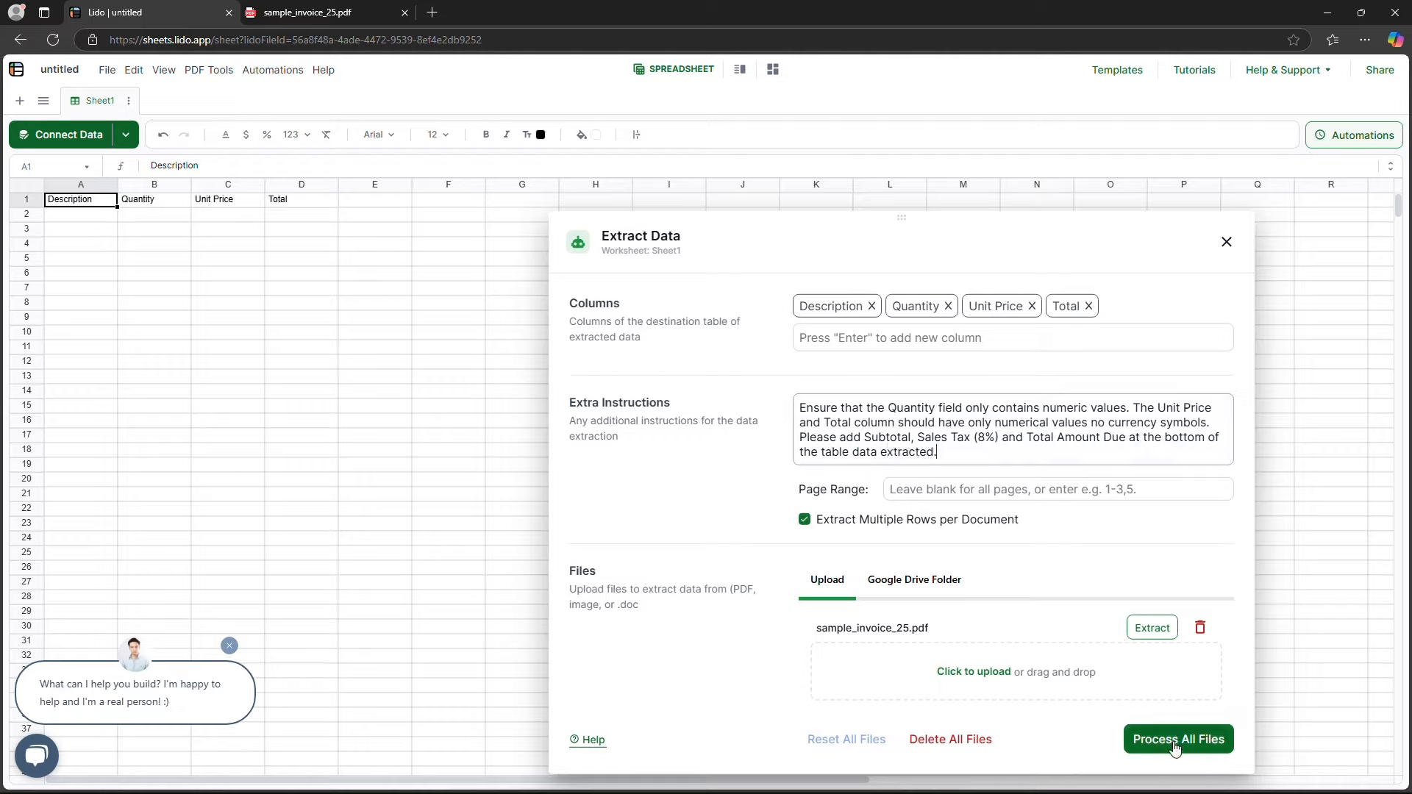
pyautogui.click(1176, 744)
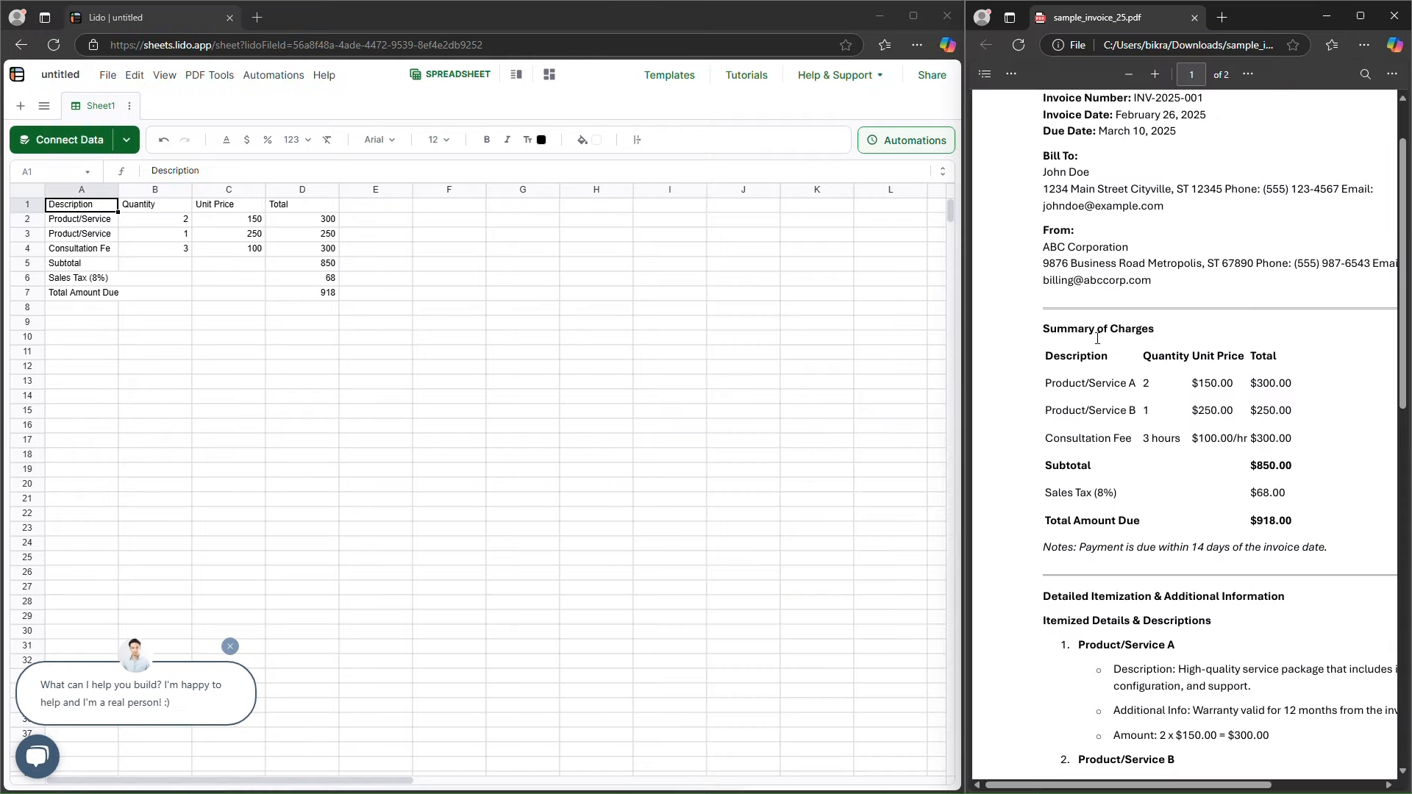
# - Compare the extracted line items and total rows in the sheet with the invoice's Summary of Charges
pyautogui.scroll(-3, 1081, 266)
pyautogui.scroll(1, 1081, 266)
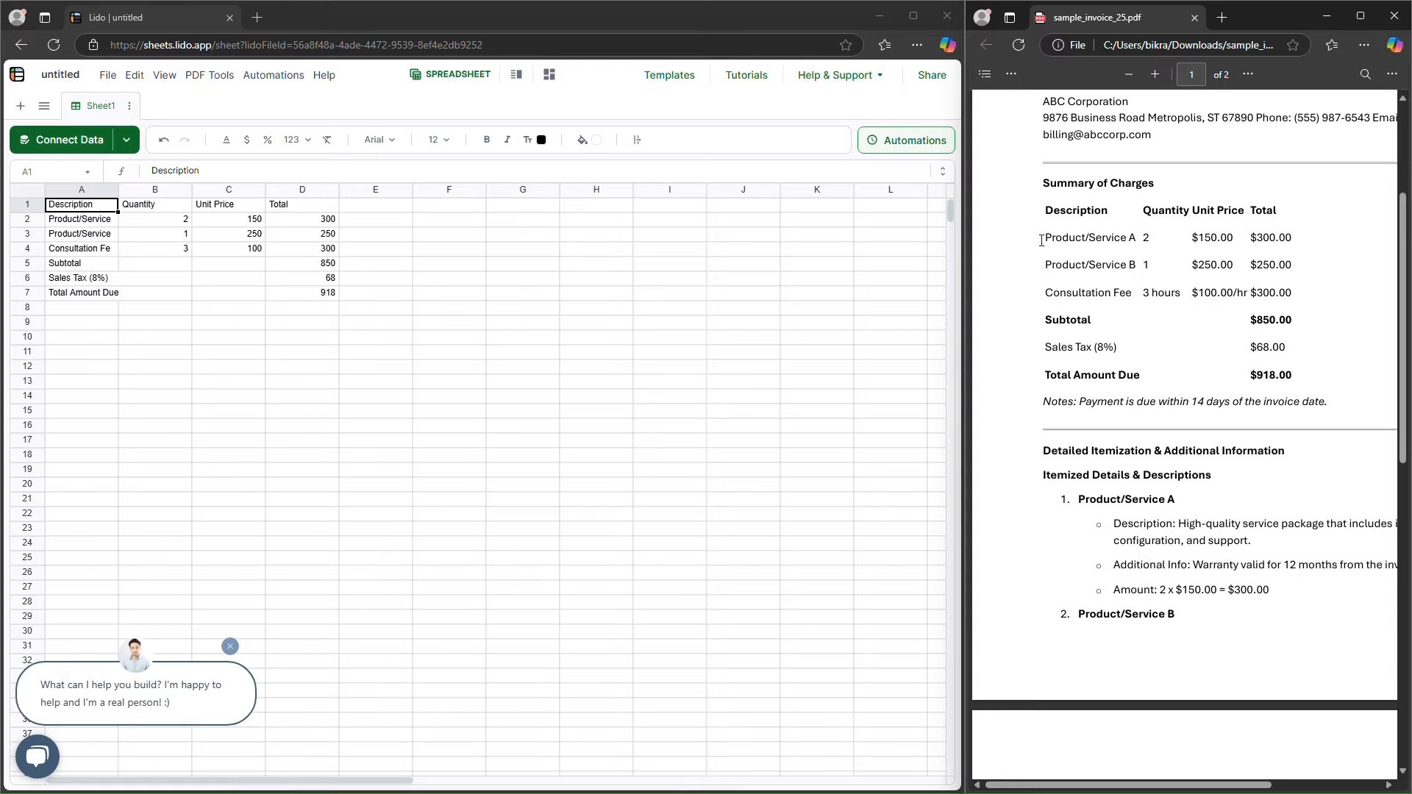
pyautogui.moveTo(1043, 237); pyautogui.dragTo(1090, 287)
pyautogui.click(74, 221)
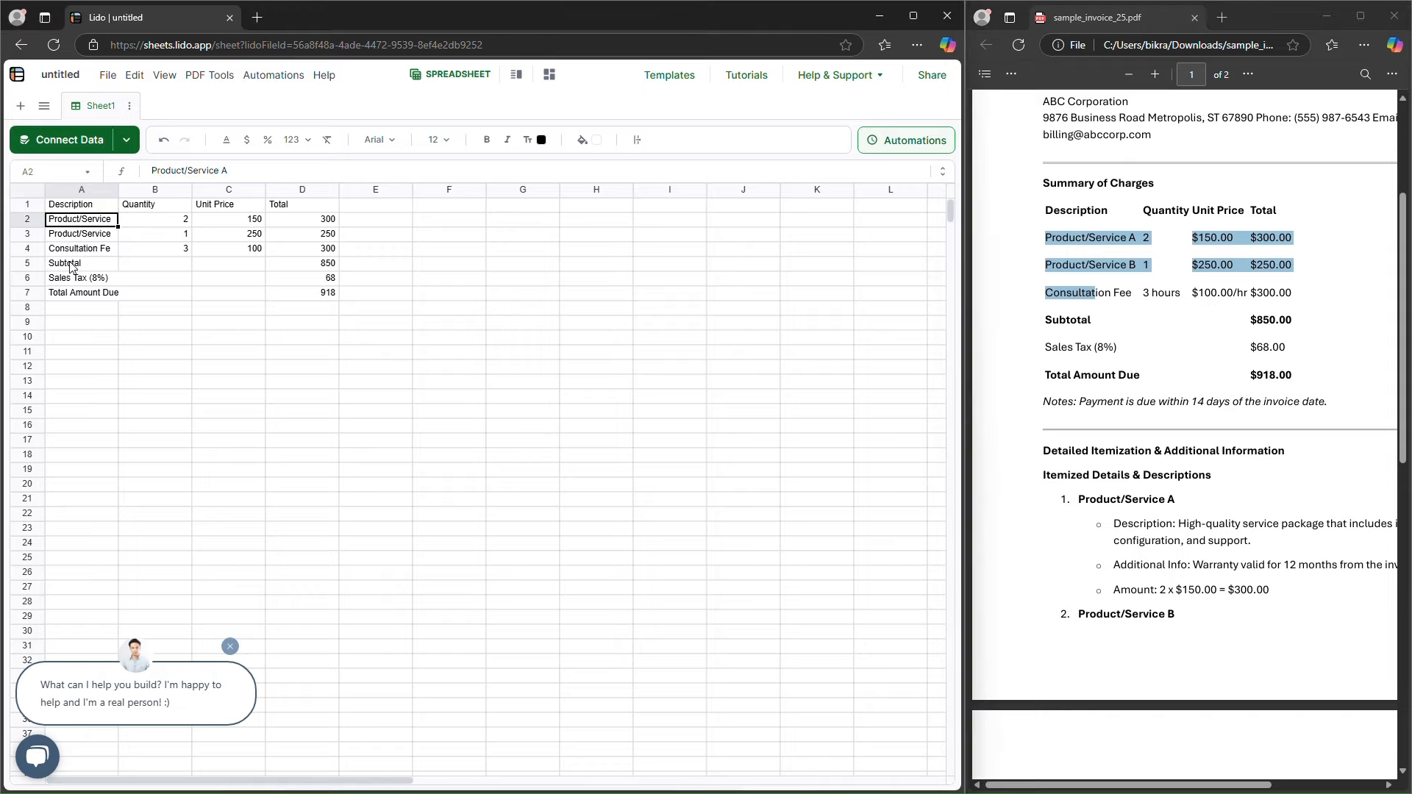
pyautogui.click(305, 265)
pyautogui.keyDown('shift'); pyautogui.click(316, 293); pyautogui.keyUp('shift')
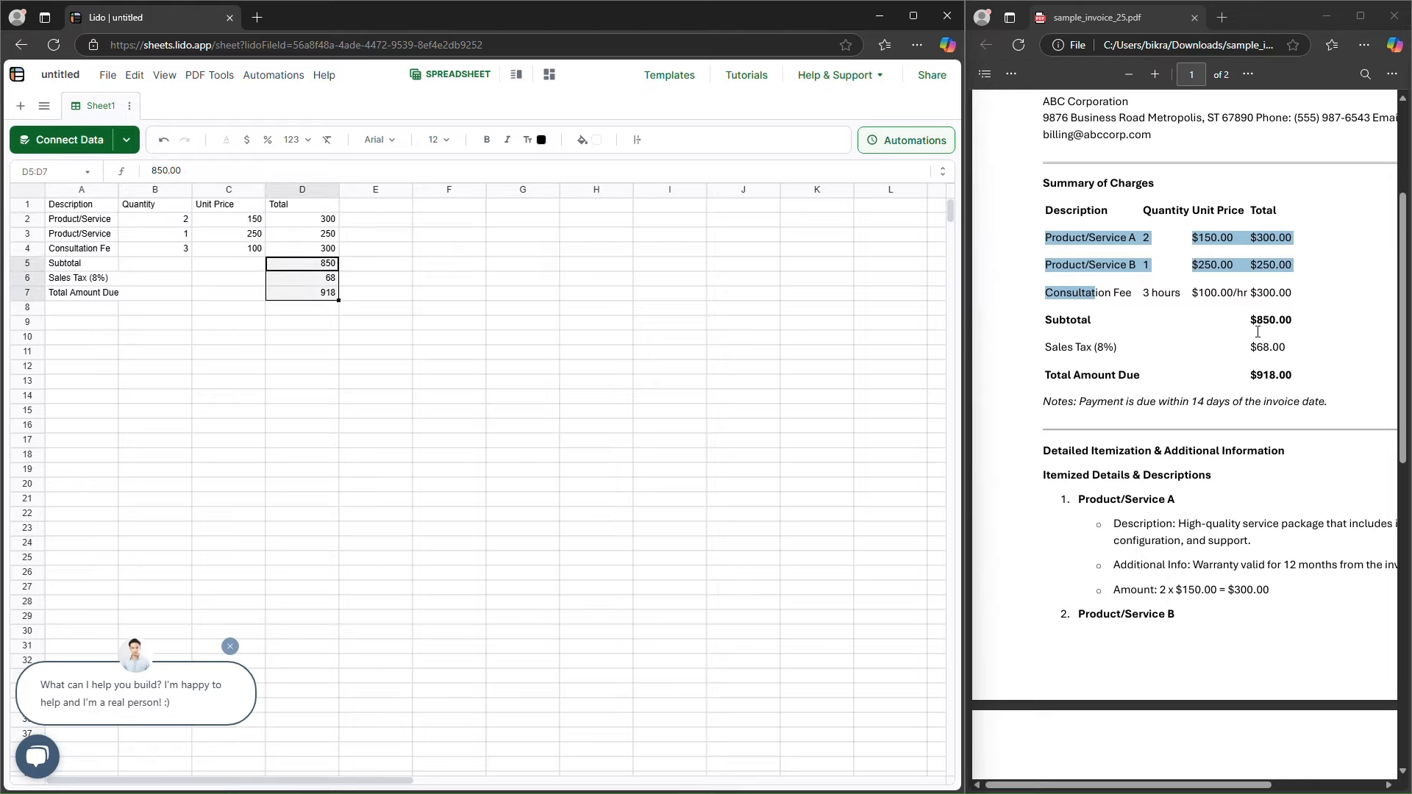
pyautogui.click(471, 338)
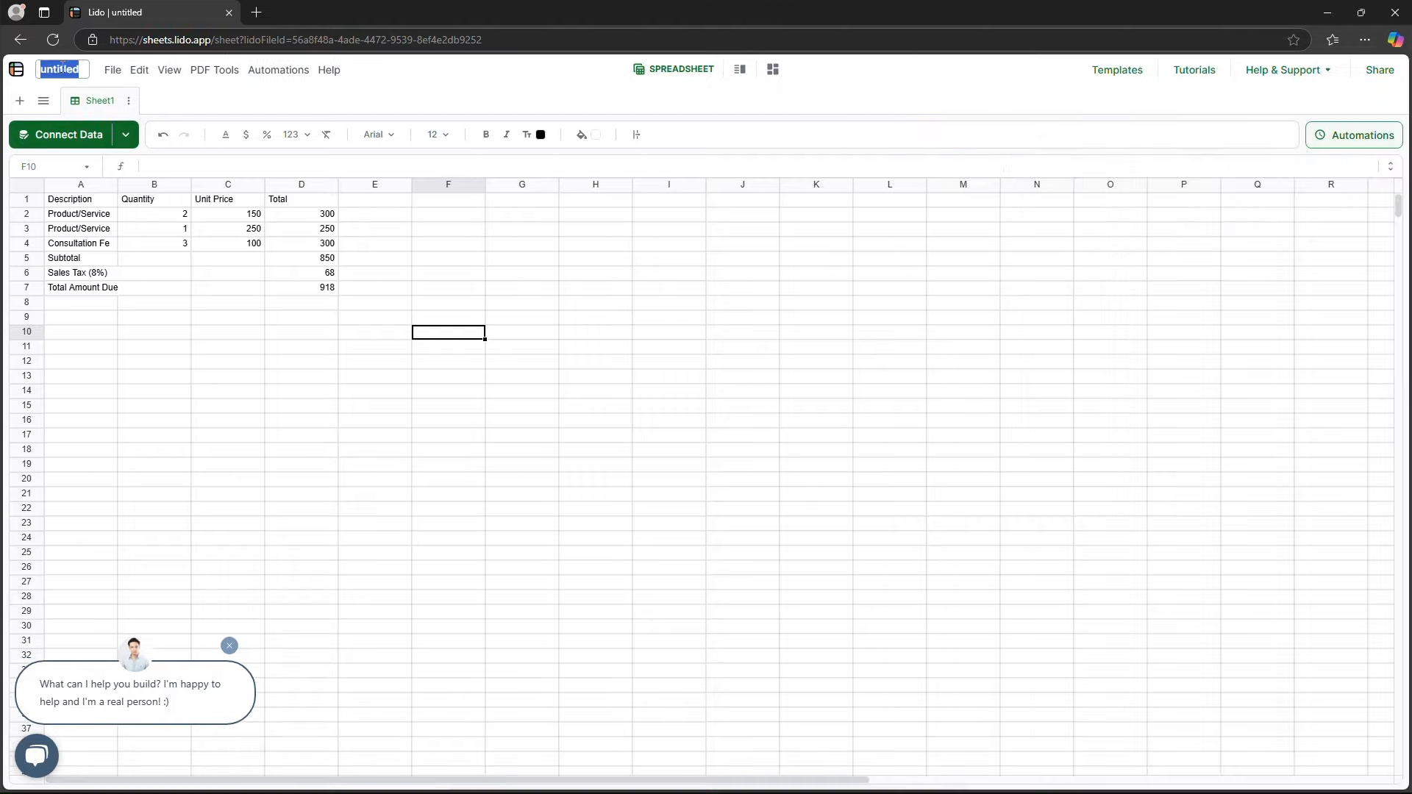
# - Rename the untitled file as "Invoice Data"
pyautogui.write('D')
pyautogui.press('BackSpace')
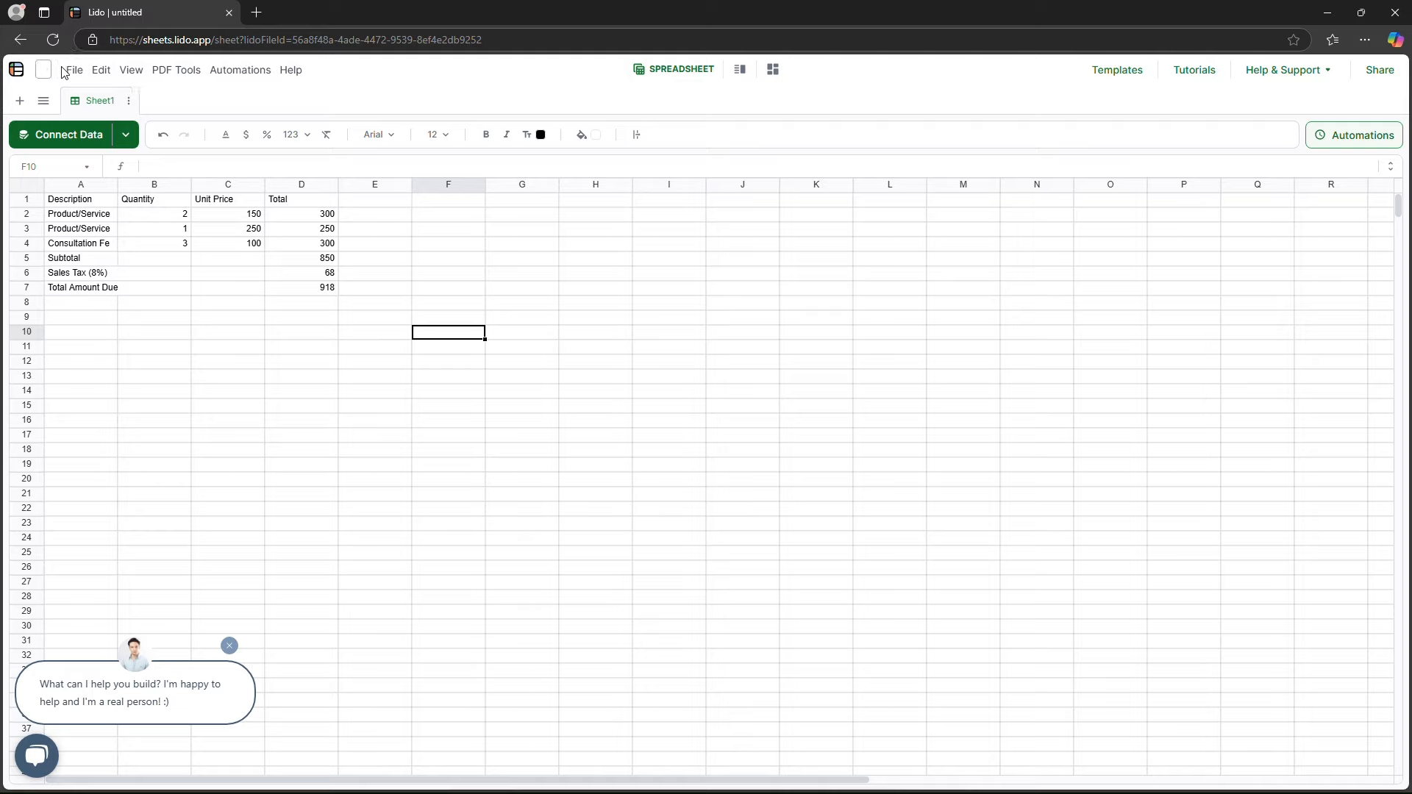
pyautogui.write('Invoice')
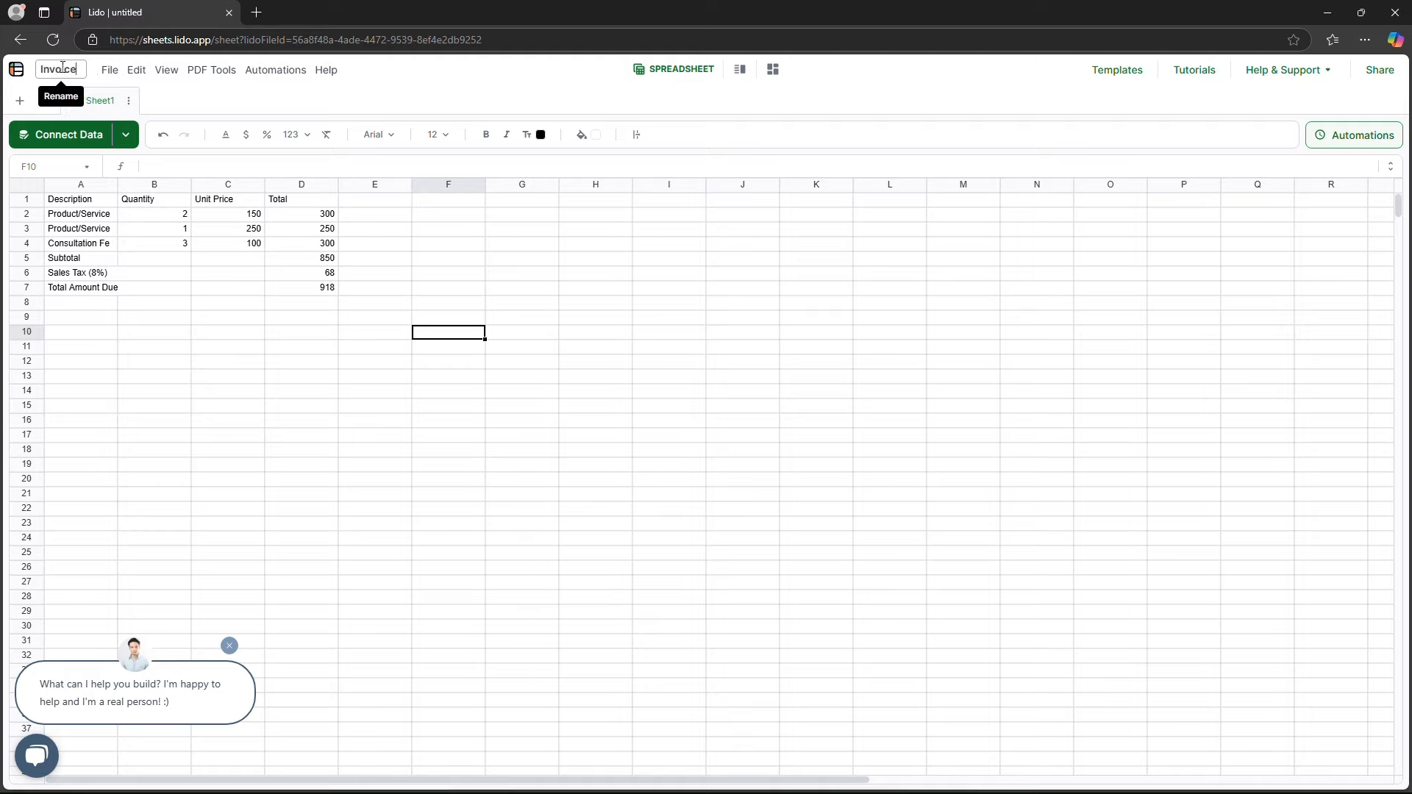
pyautogui.write(' Data')
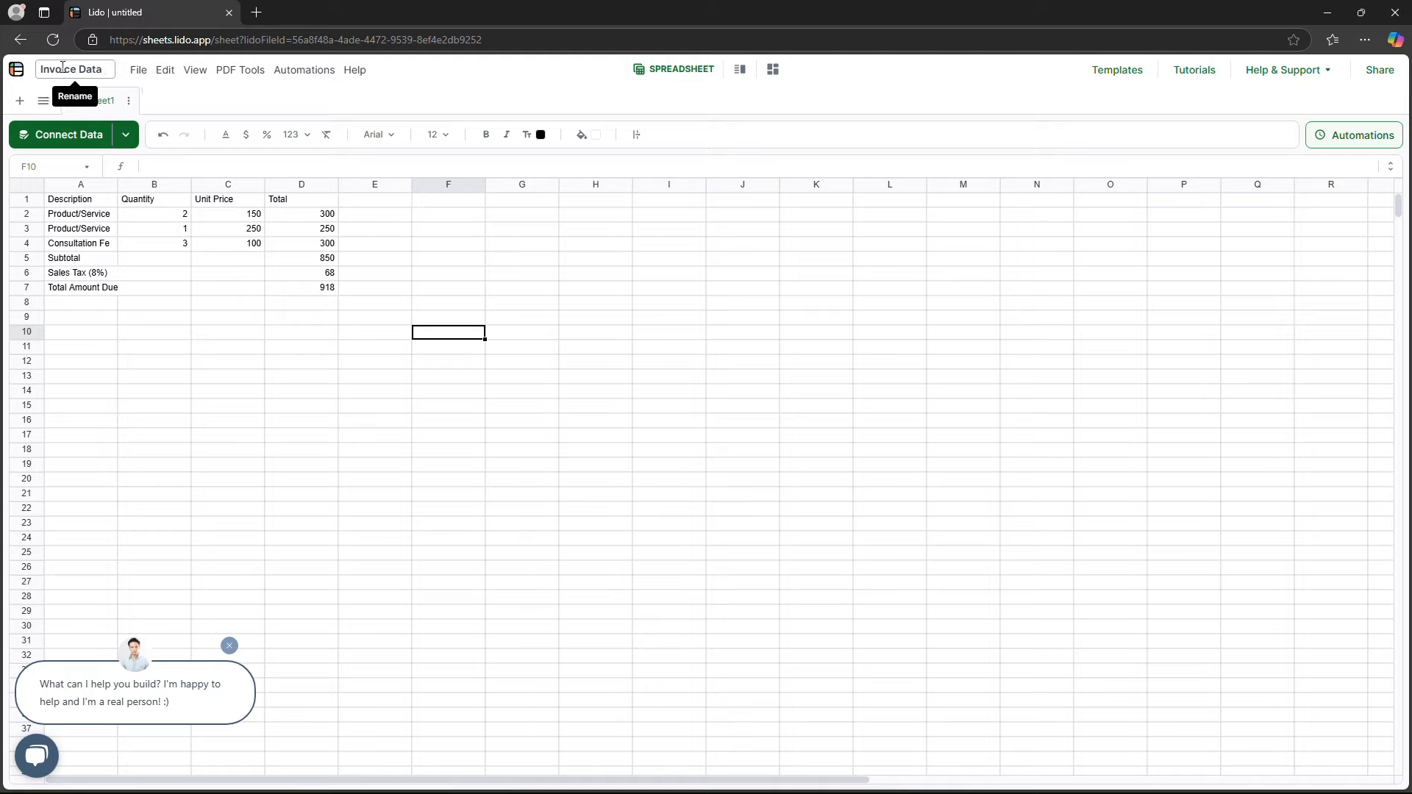
# - Finish the file name as "Invoice Data" and export the sheet's values to Excel
pyautogui.press('BackSpace')
pyautogui.click(196, 293)
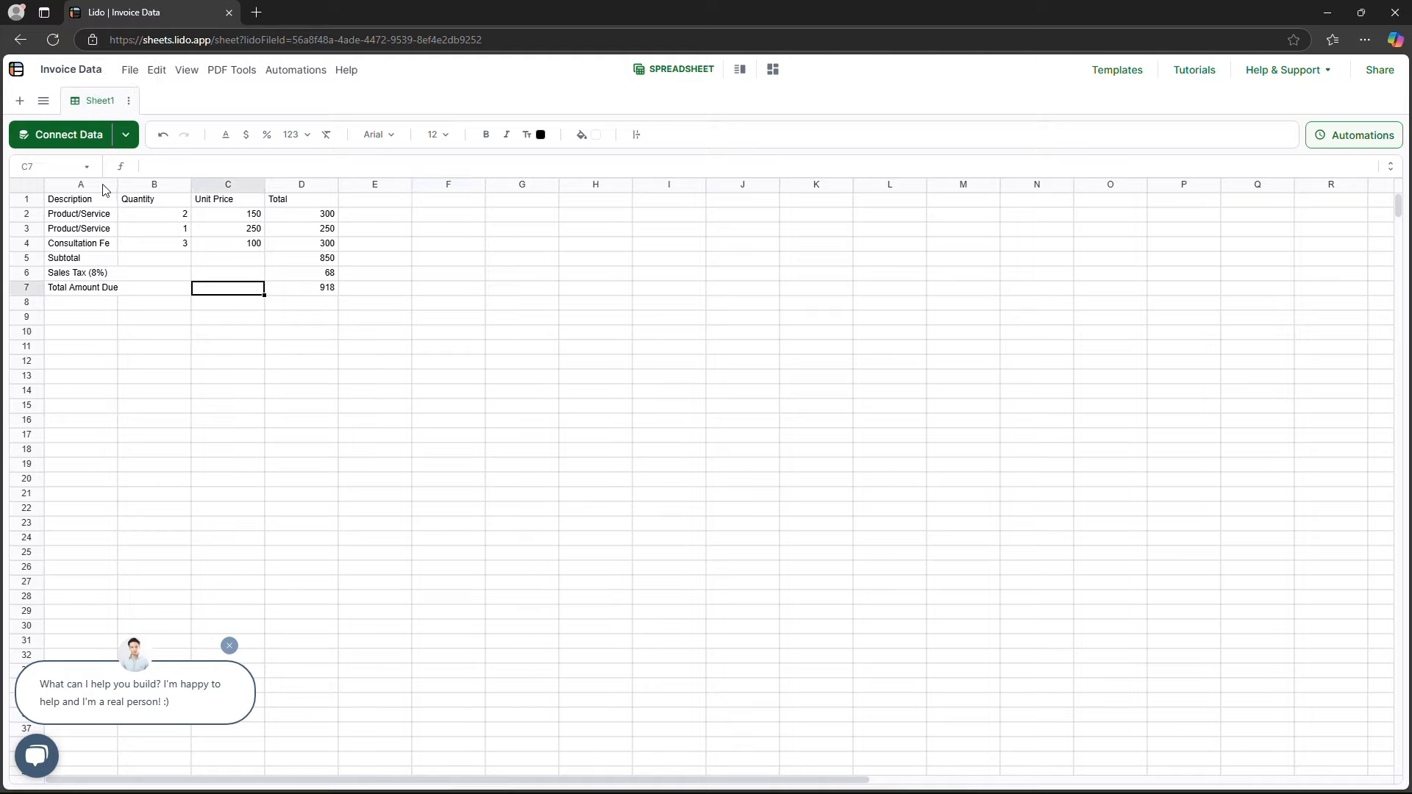
pyautogui.click(128, 71)
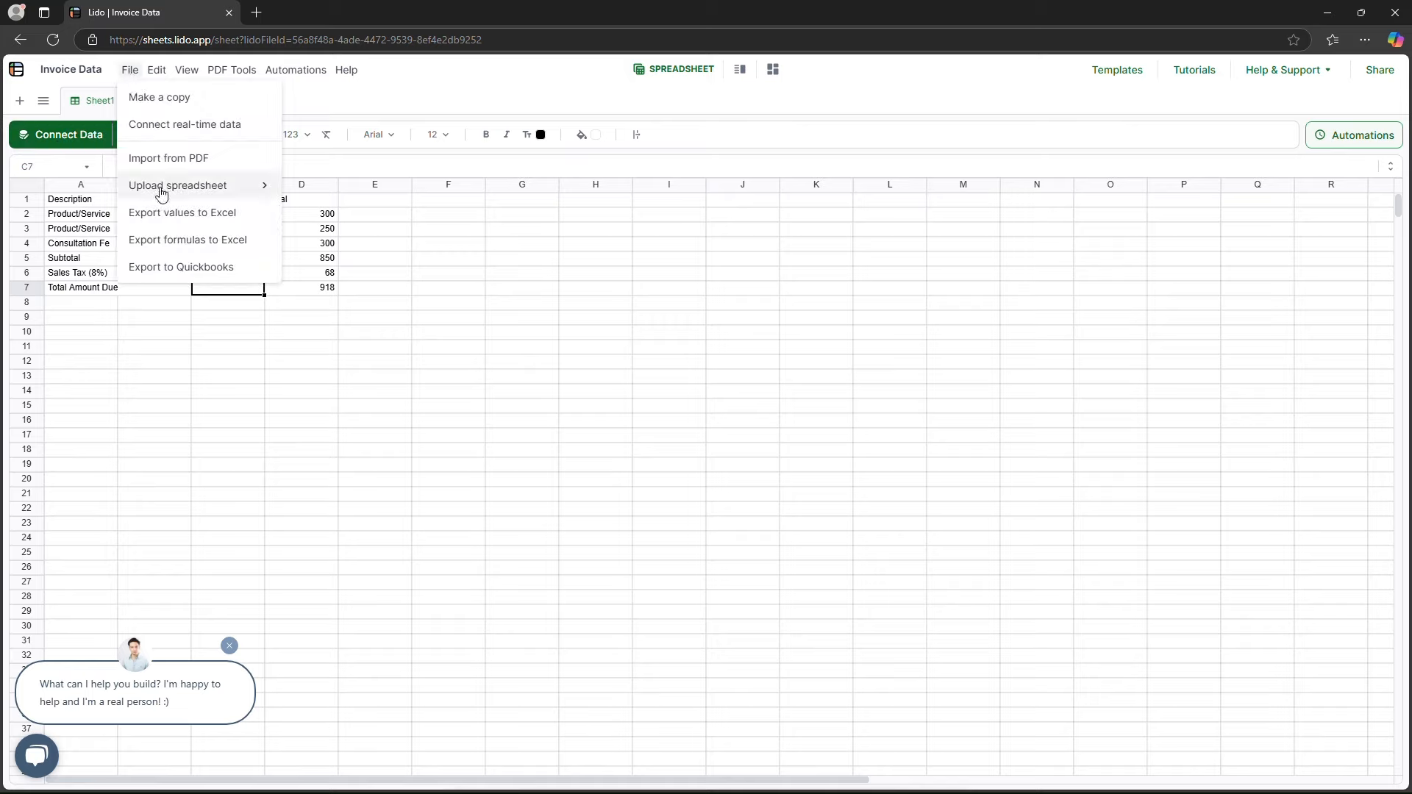
pyautogui.click(175, 213)
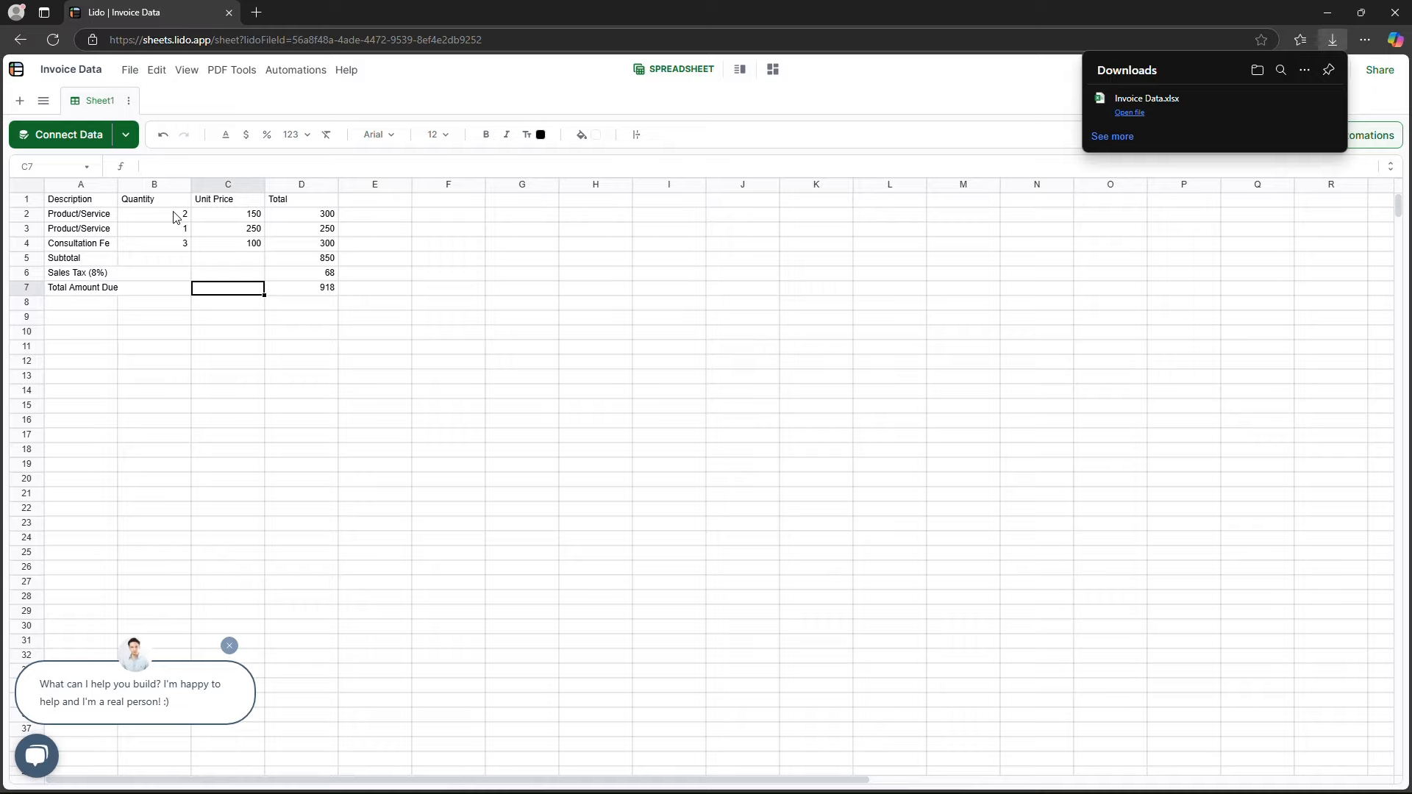
# - Open the downloaded Invoice Data.xlsx in Excel and check the exported line items and total rows
pyautogui.click(1130, 114)
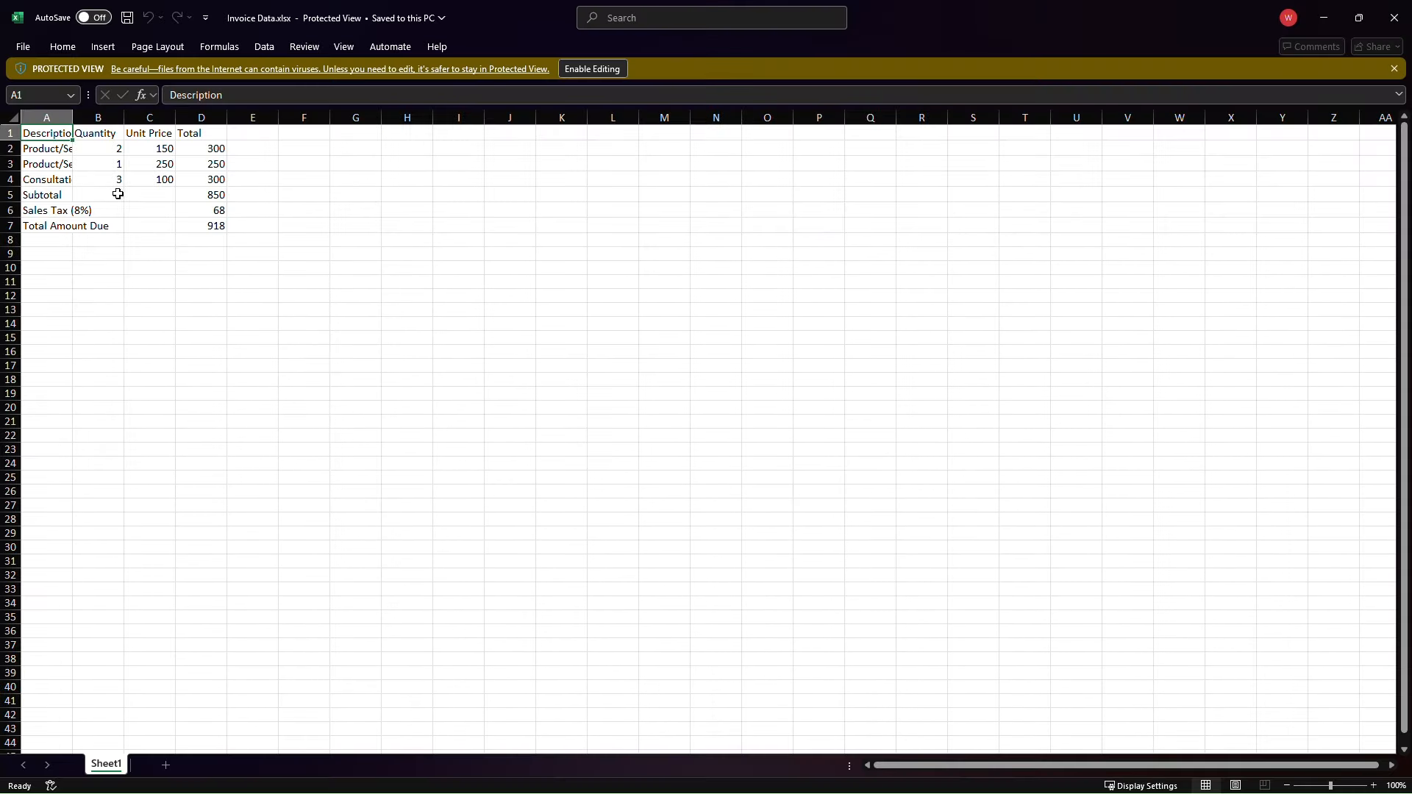
pyautogui.moveTo(44, 133); pyautogui.dragTo(229, 234)
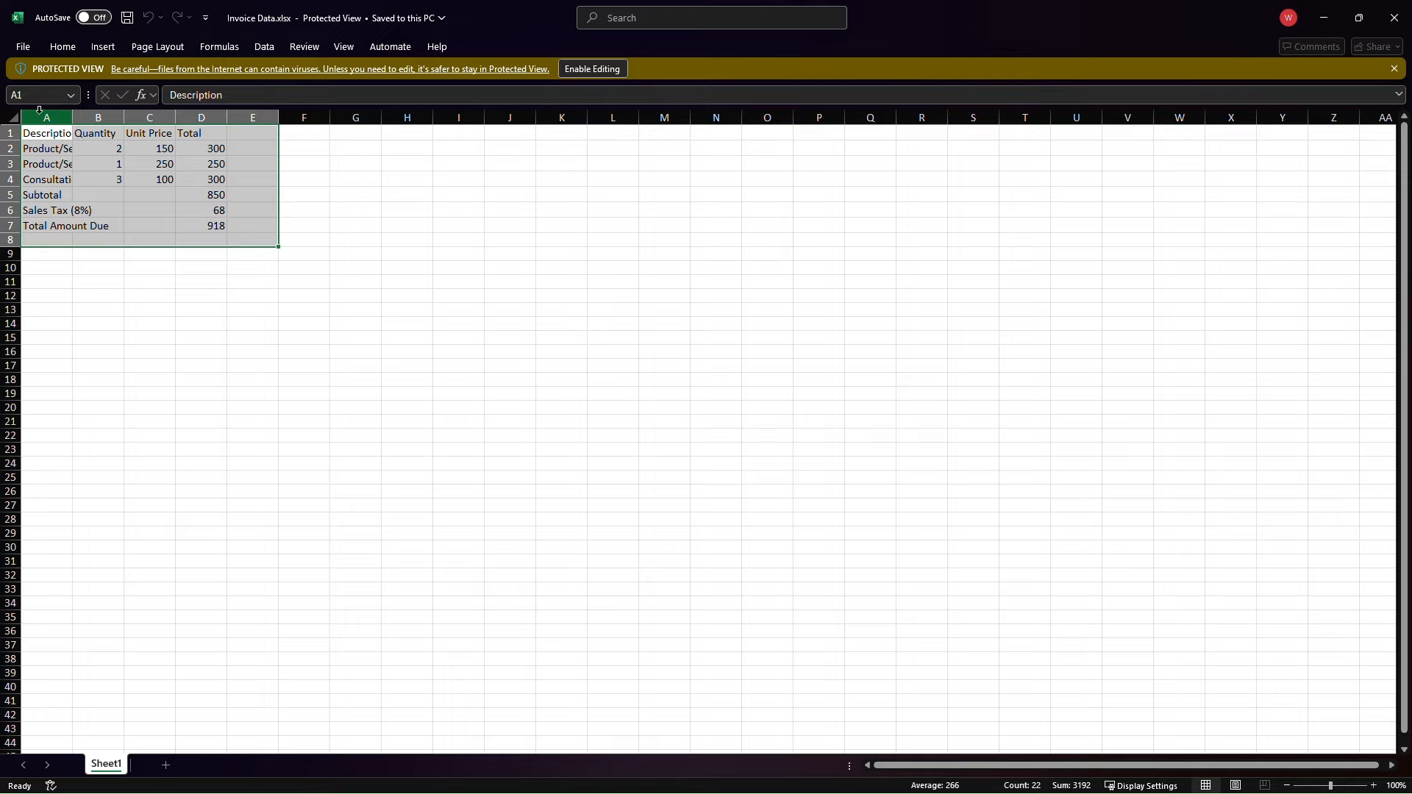
pyautogui.click(12, 118)
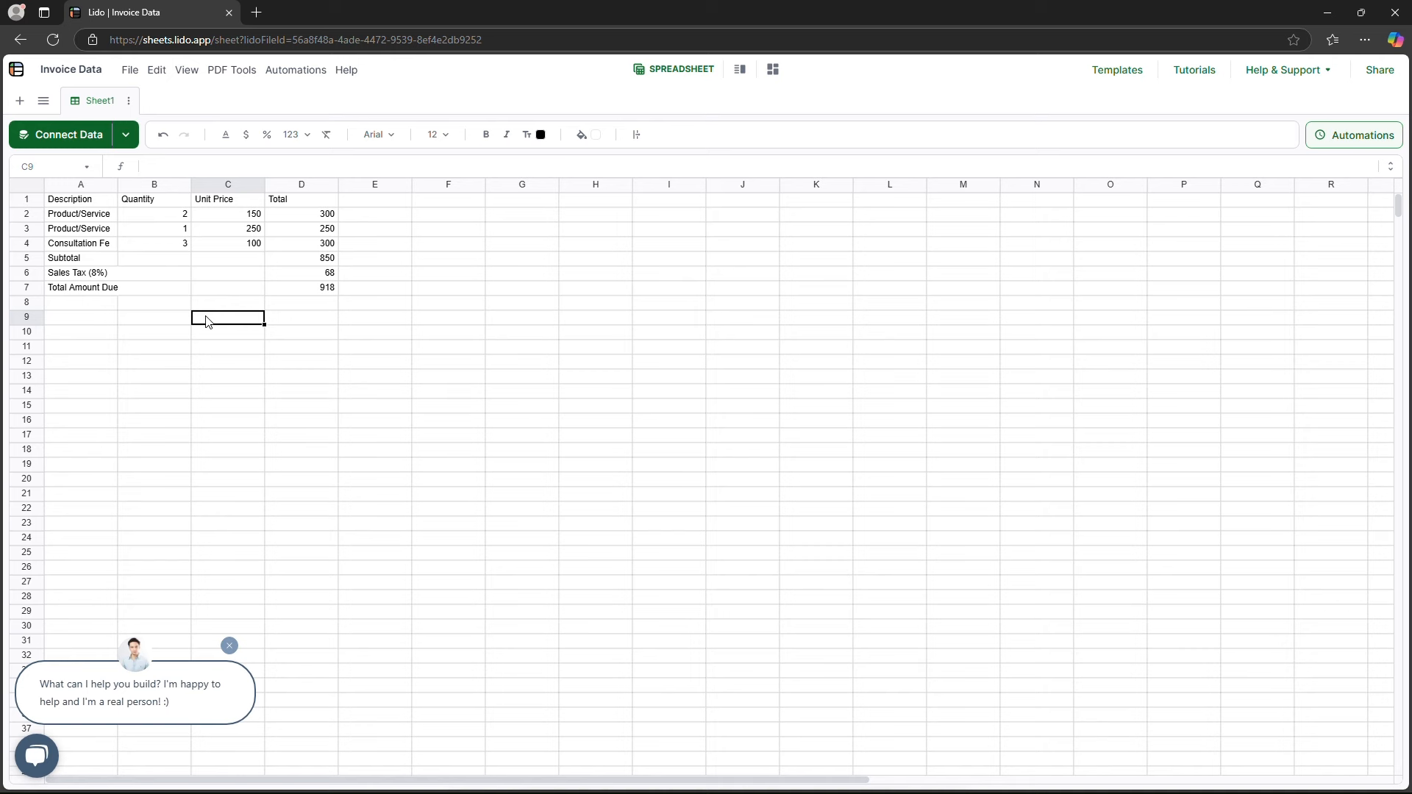